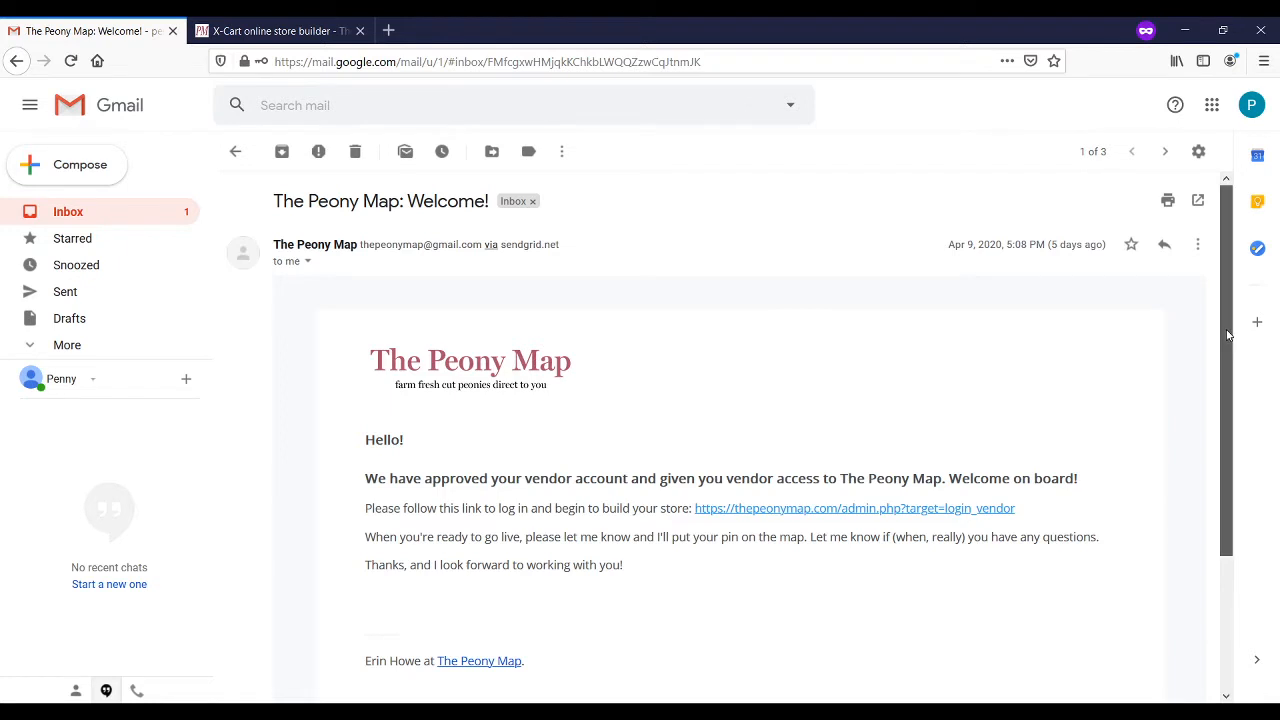
Step: Open The Peony Map vendor login link from the welcome email in a new tab
scroll(1228, 335, "down", 1)
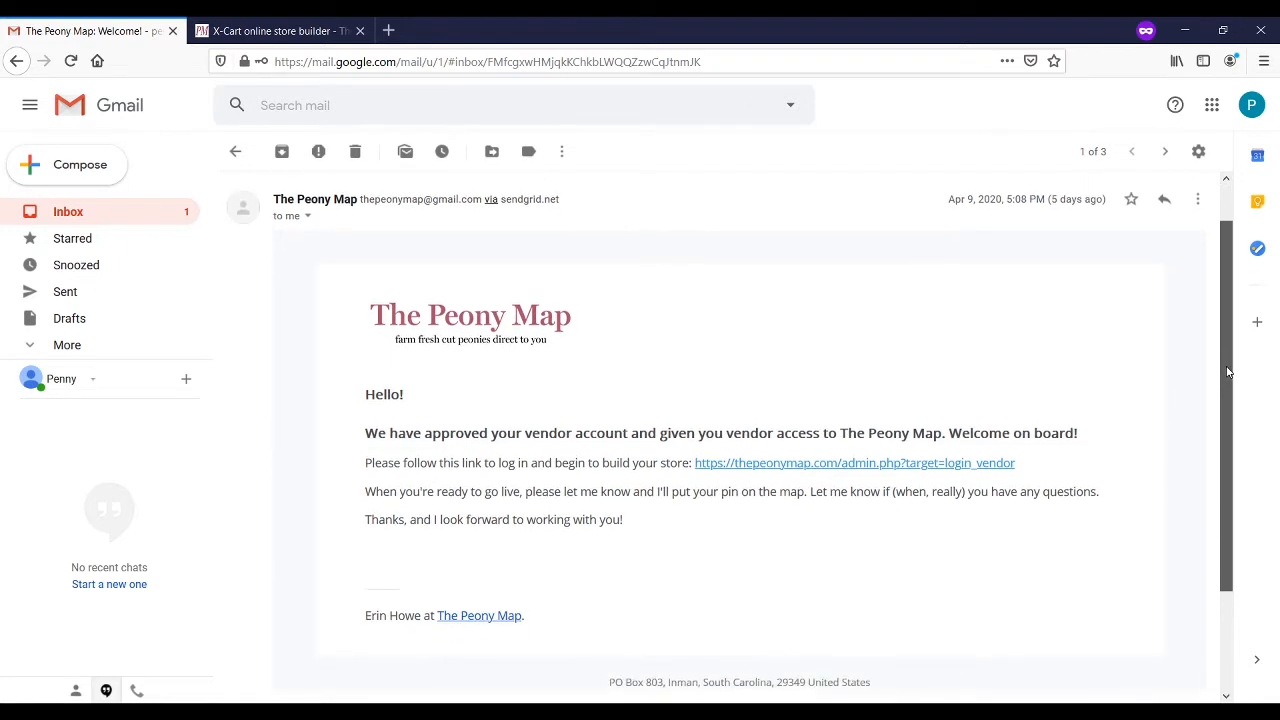
left_click(885, 452)
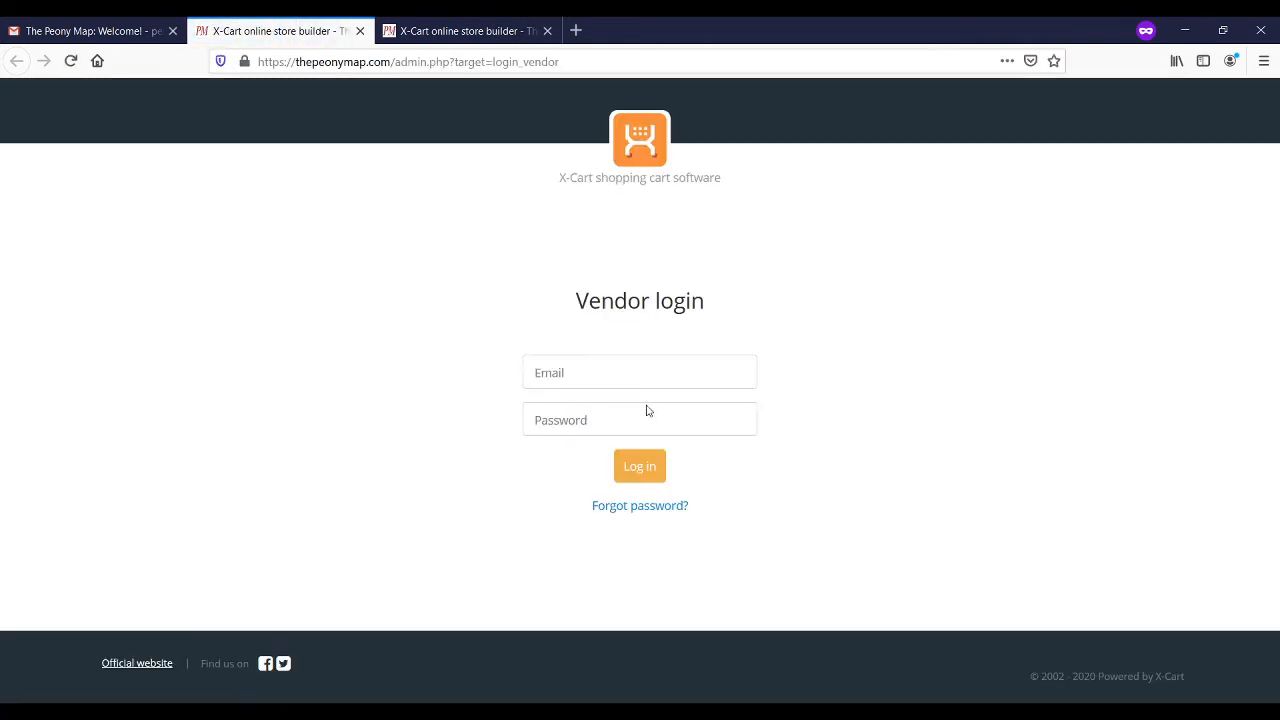
Step: Log in to the vendor account with the account email and password
left_click(634, 377)
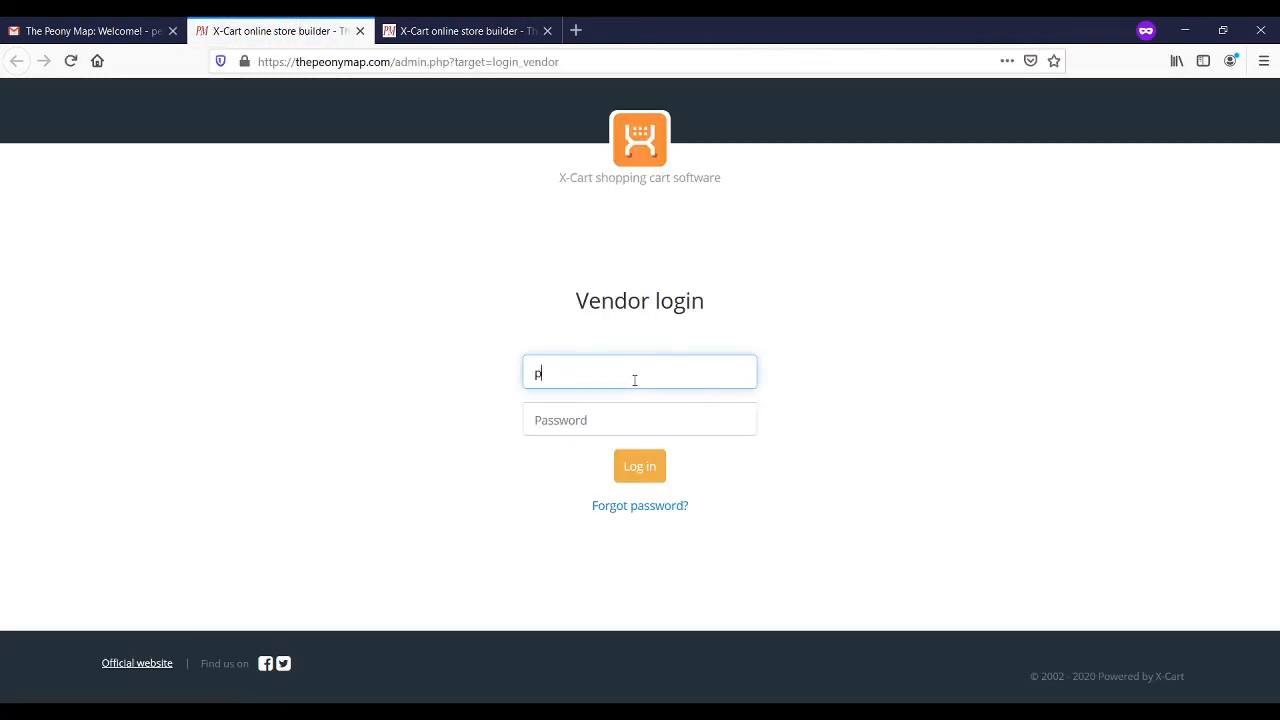
key("Tab")
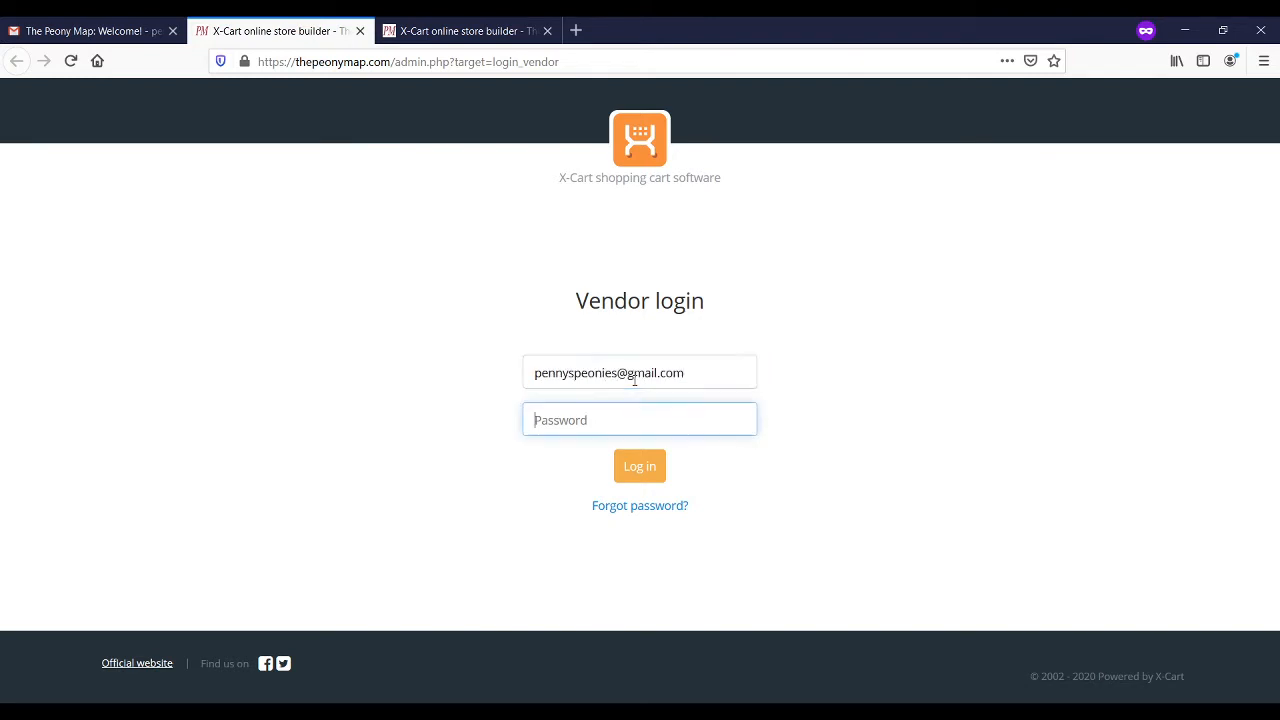
type("••••••••")
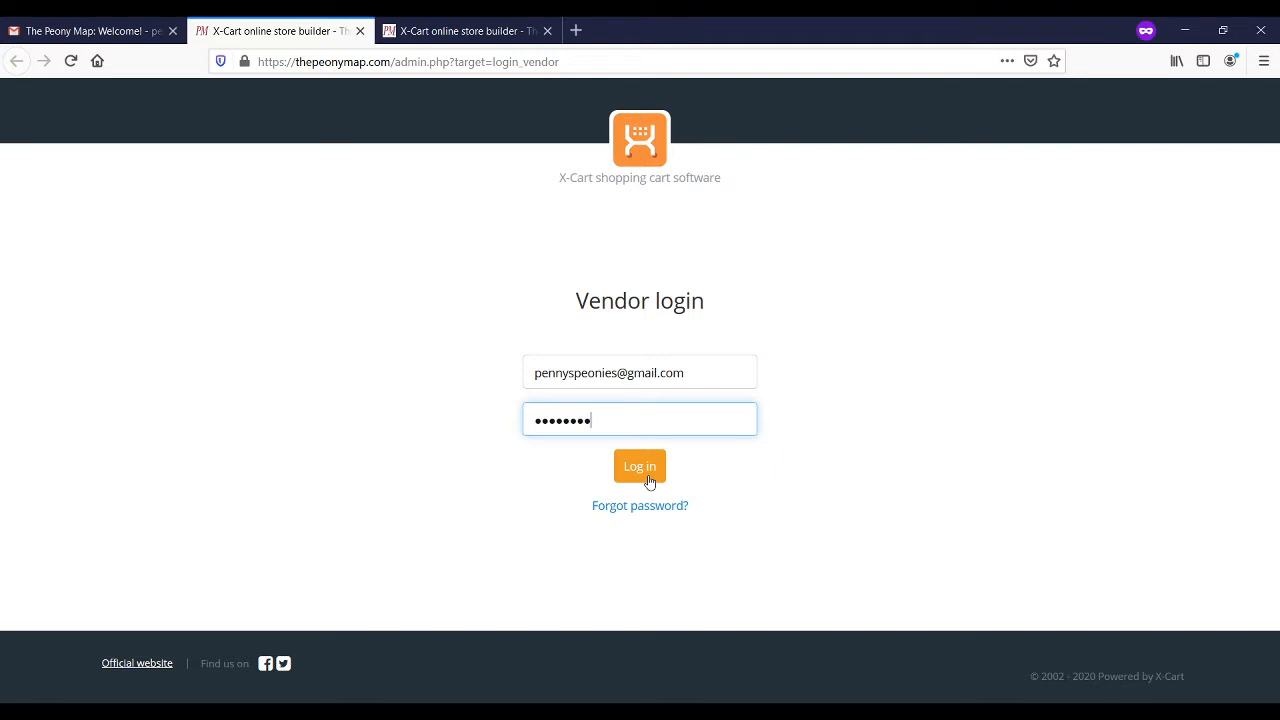
left_click(648, 482)
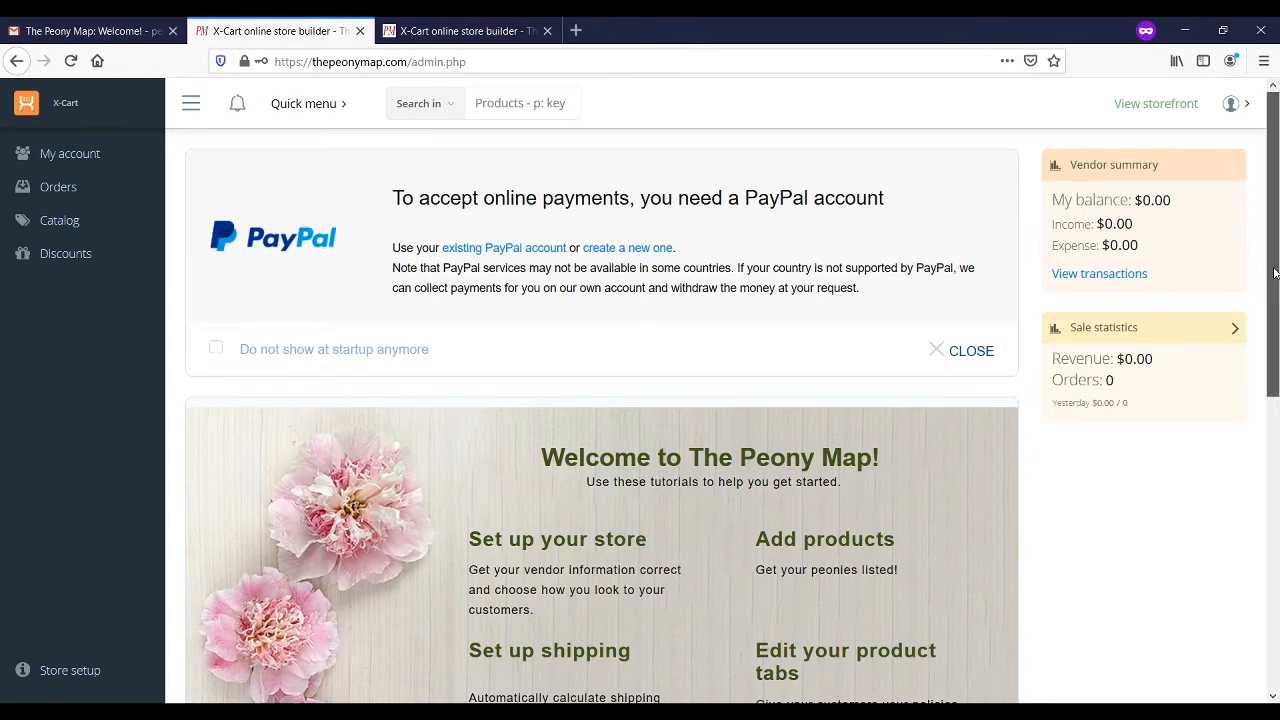
Step: Scroll through the dashboard welcome panel and expand the My account sidebar menu
mouse_move(1277, 270)
left_mouse_down()
mouse_move(1277, 320)
mouse_move(1272, 270)
left_mouse_up()
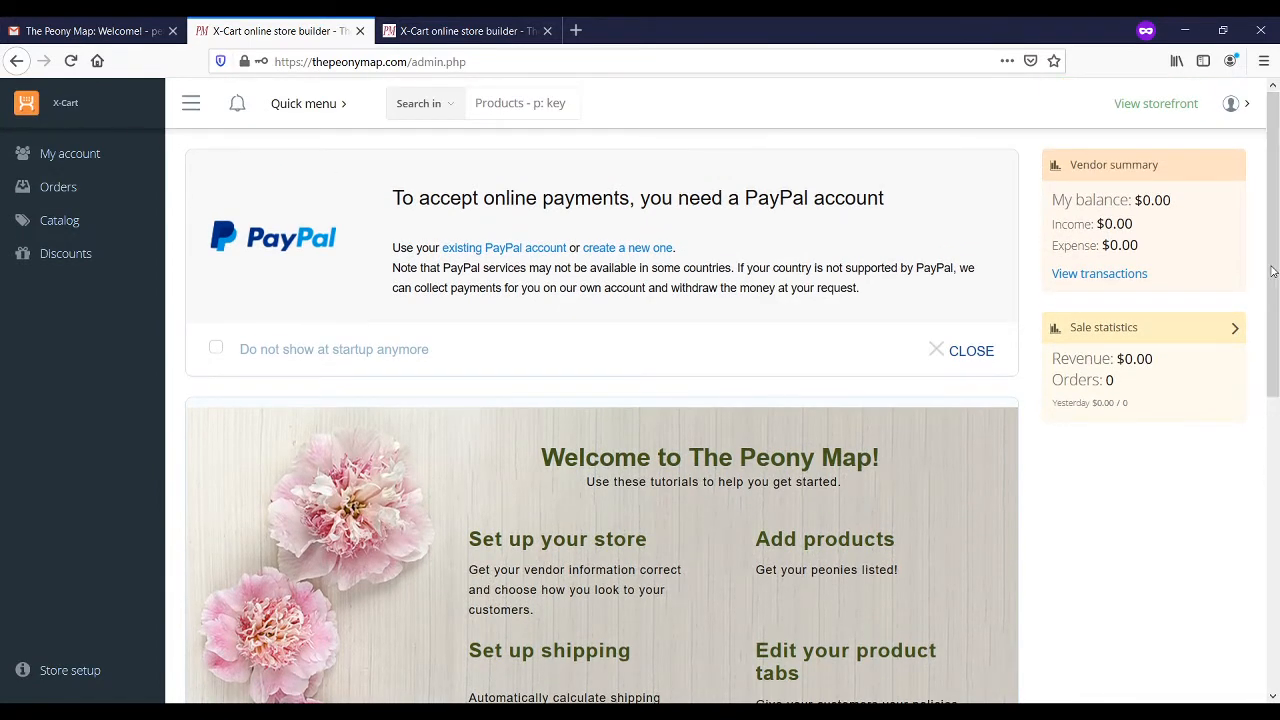
left_click_drag(1272, 270, 1277, 540)
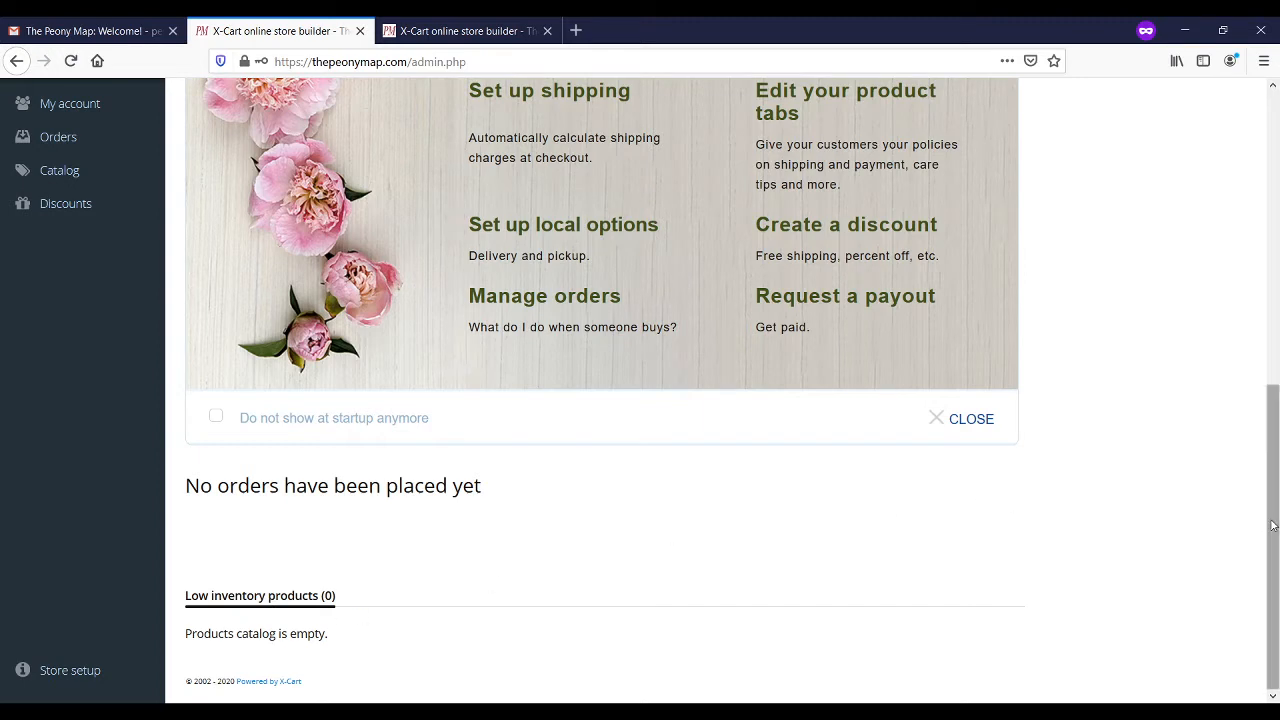
left_click_drag(1272, 525, 1249, 387)
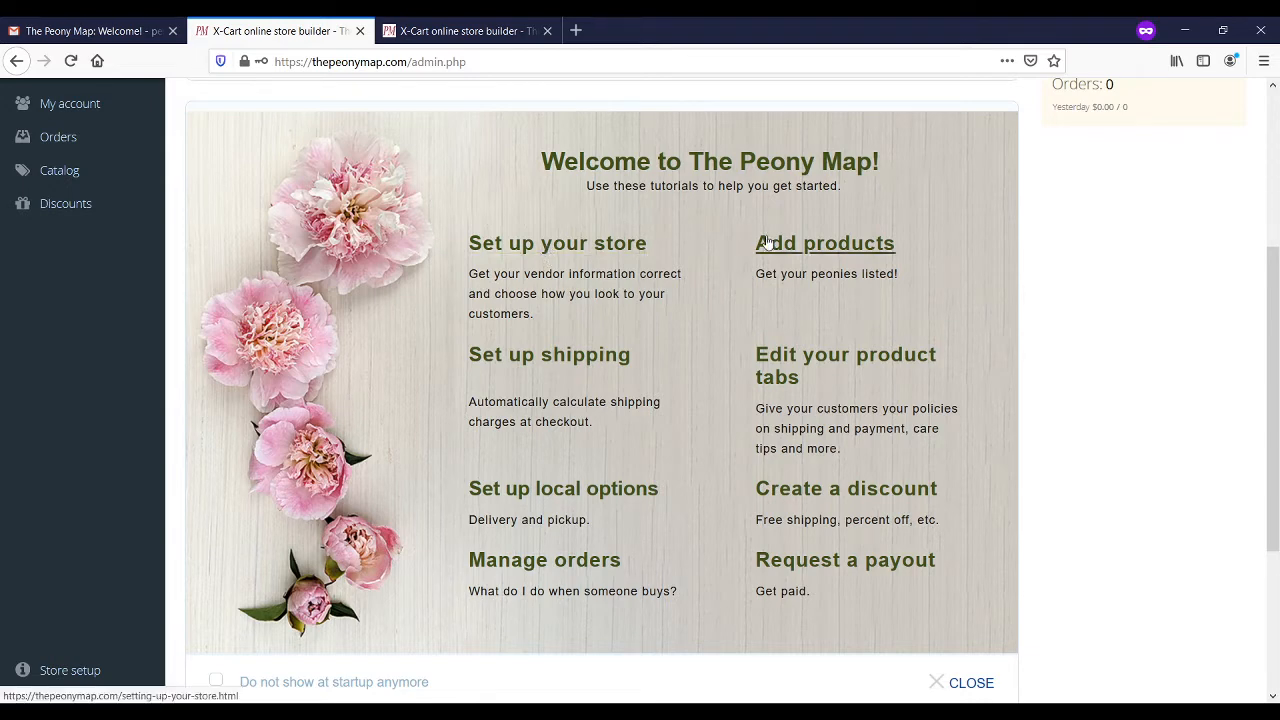
left_click(72, 112)
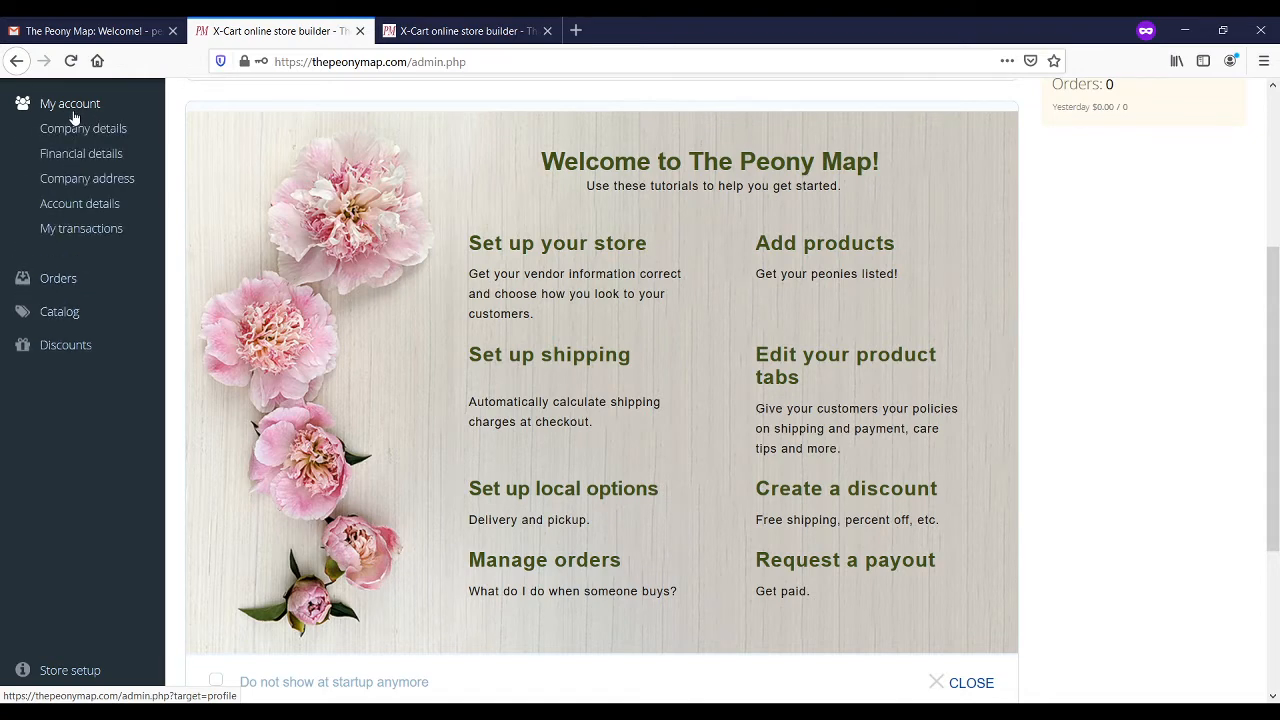
Step: Open Company details and review the form down to Additional fields and back
left_click(78, 132)
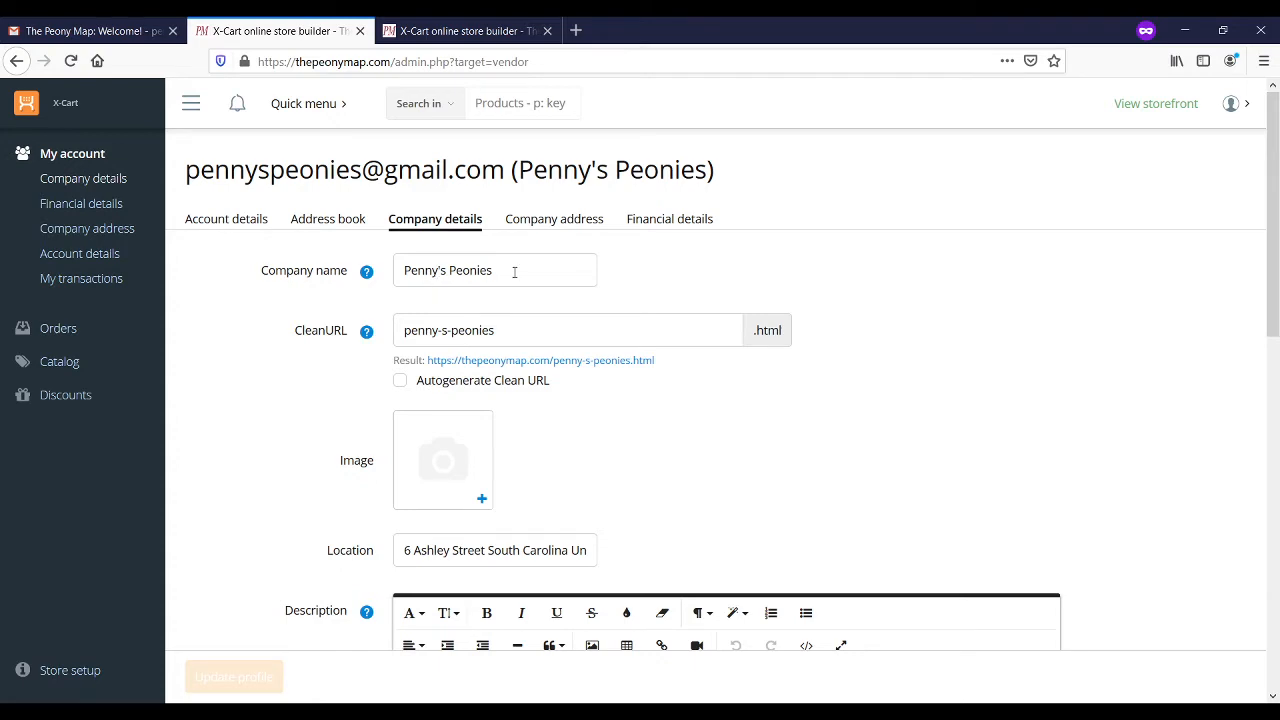
left_click_drag(1276, 230, 1276, 612)
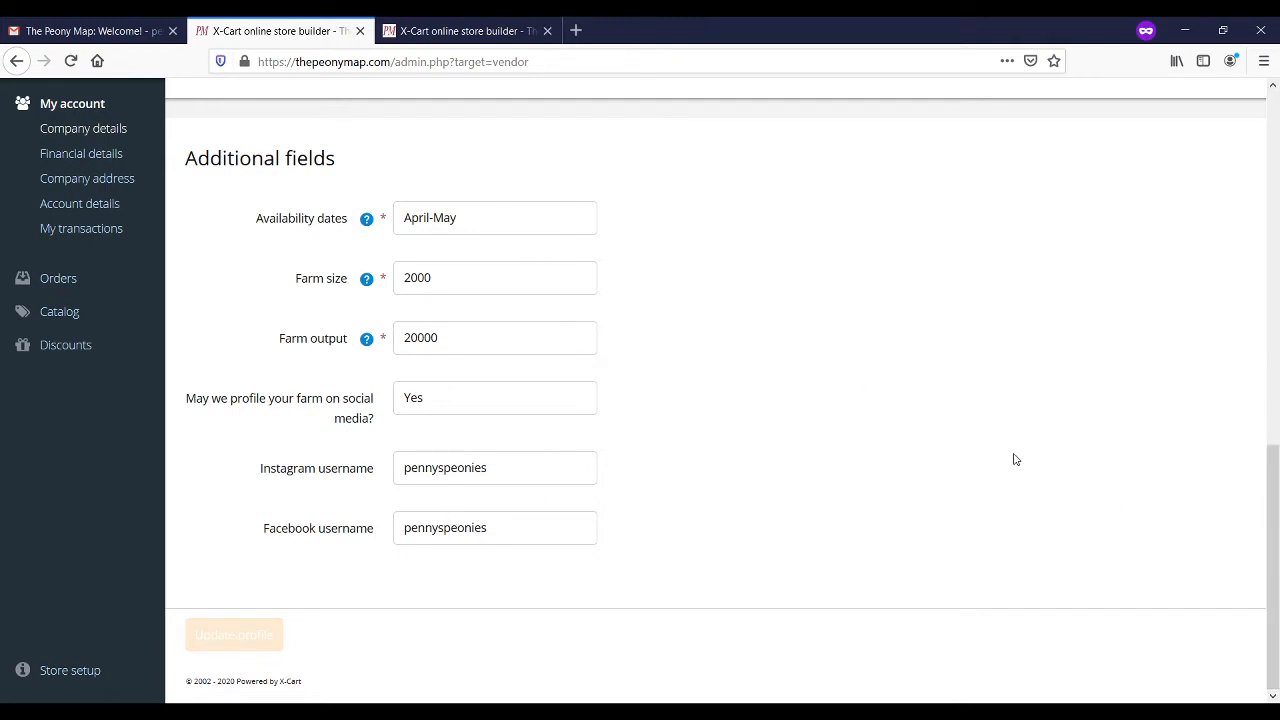
mouse_move(1270, 523)
left_mouse_down()
mouse_move(1240, 314)
mouse_move(1275, 526)
left_mouse_up()
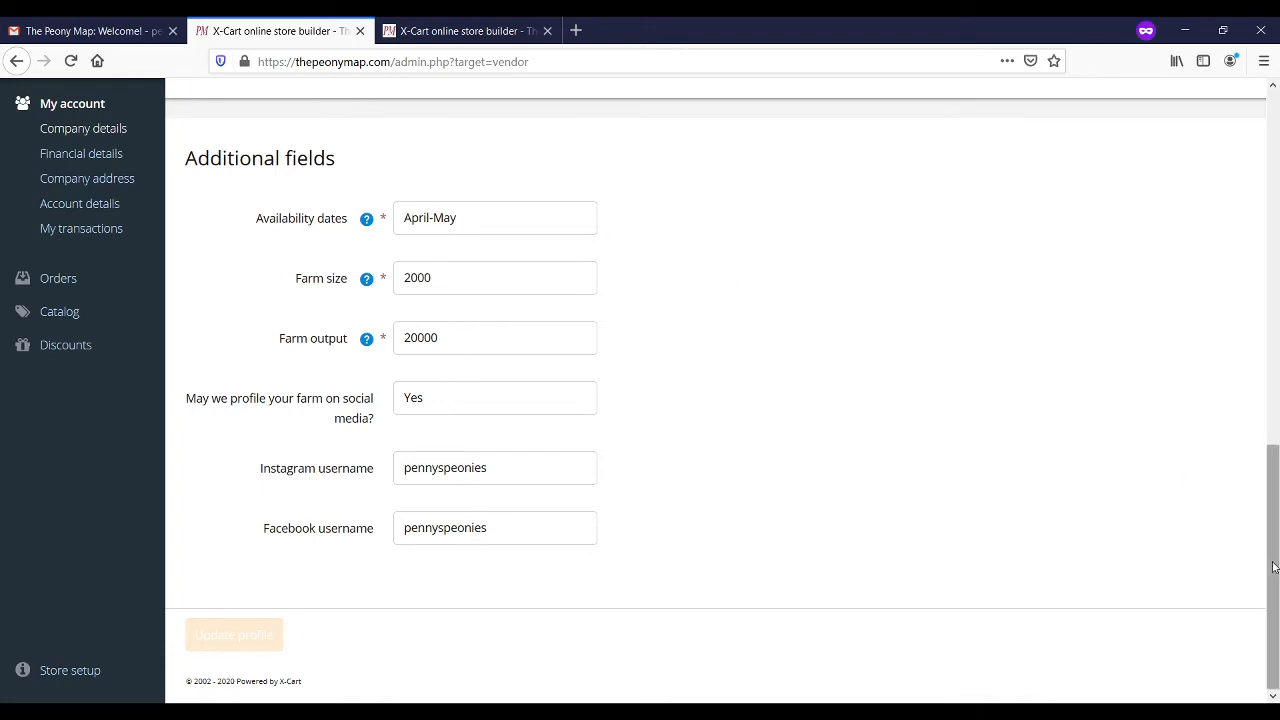
left_click_drag(1273, 567, 1242, 213)
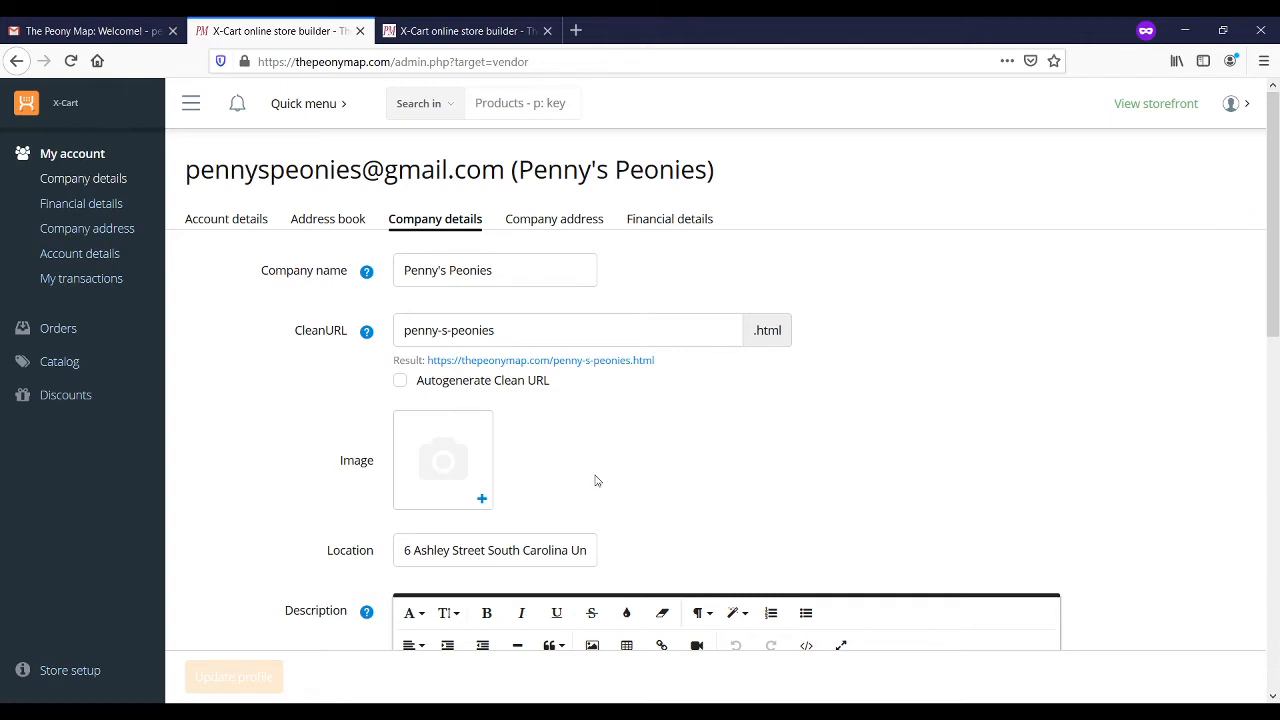
Step: Upload the farmer-with-peonies photo from the computer as the company image, then close the third tab
left_click(482, 500)
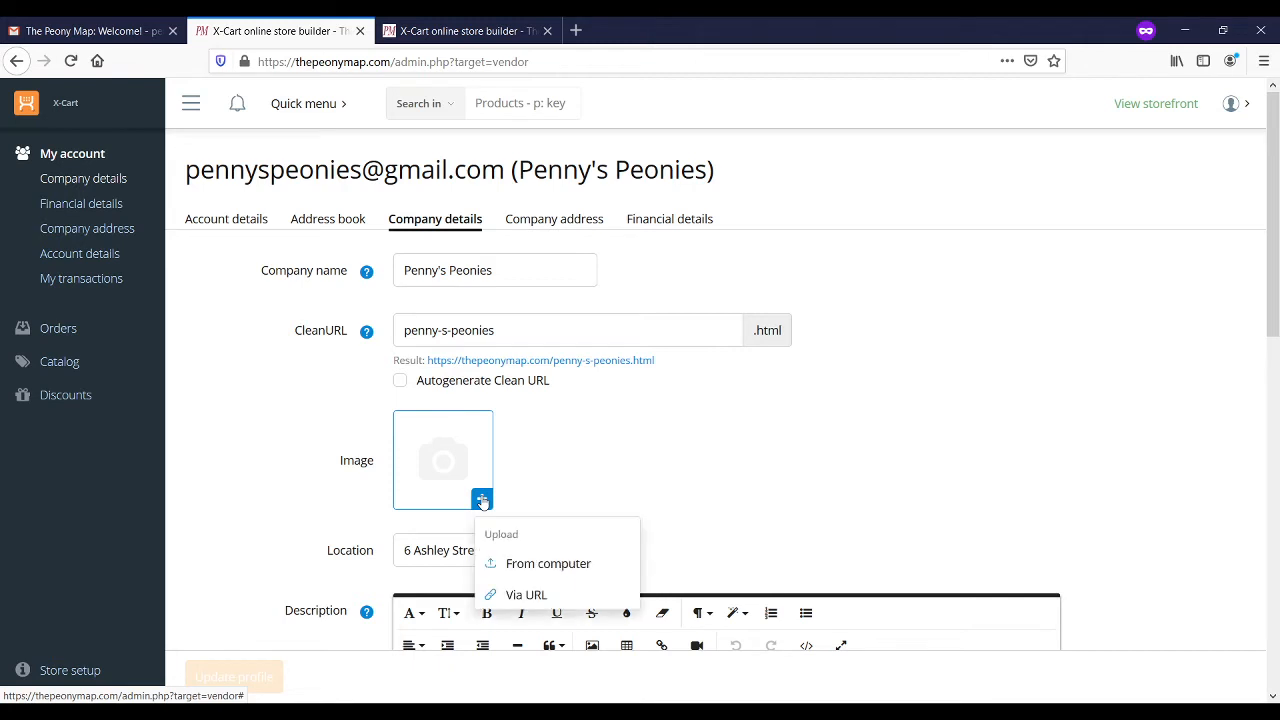
left_click(545, 570)
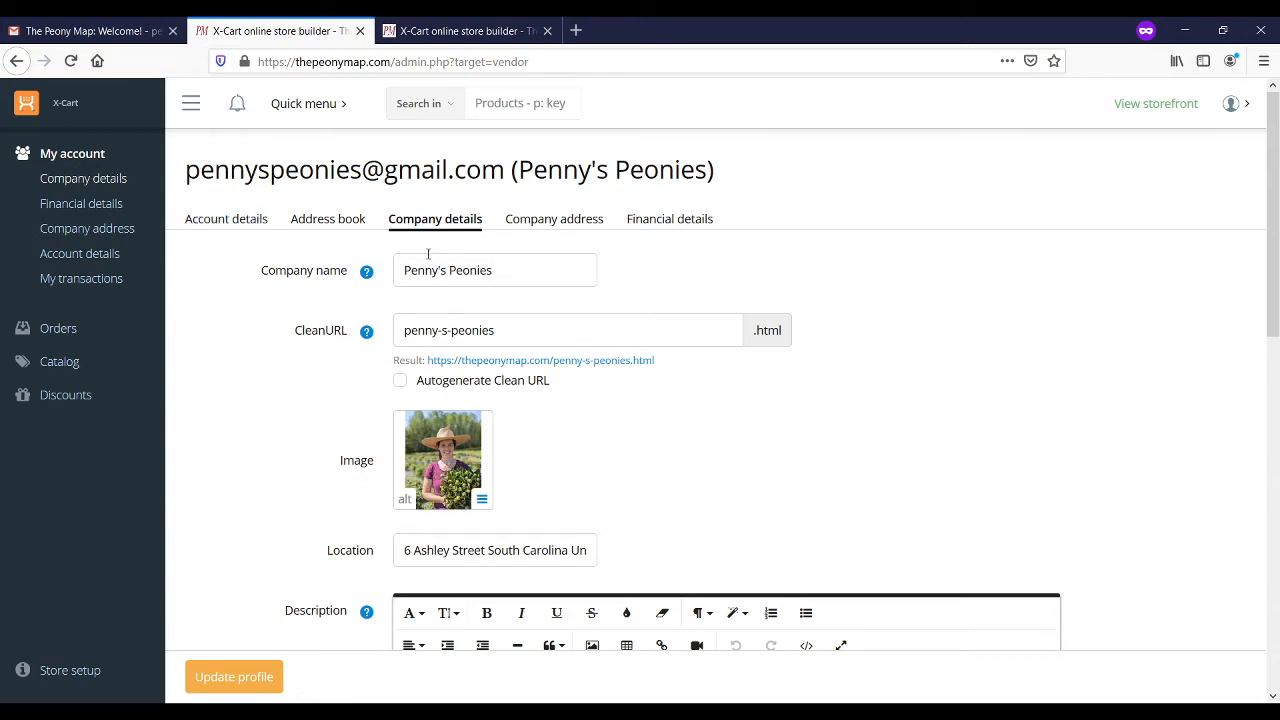
left_click(548, 31)
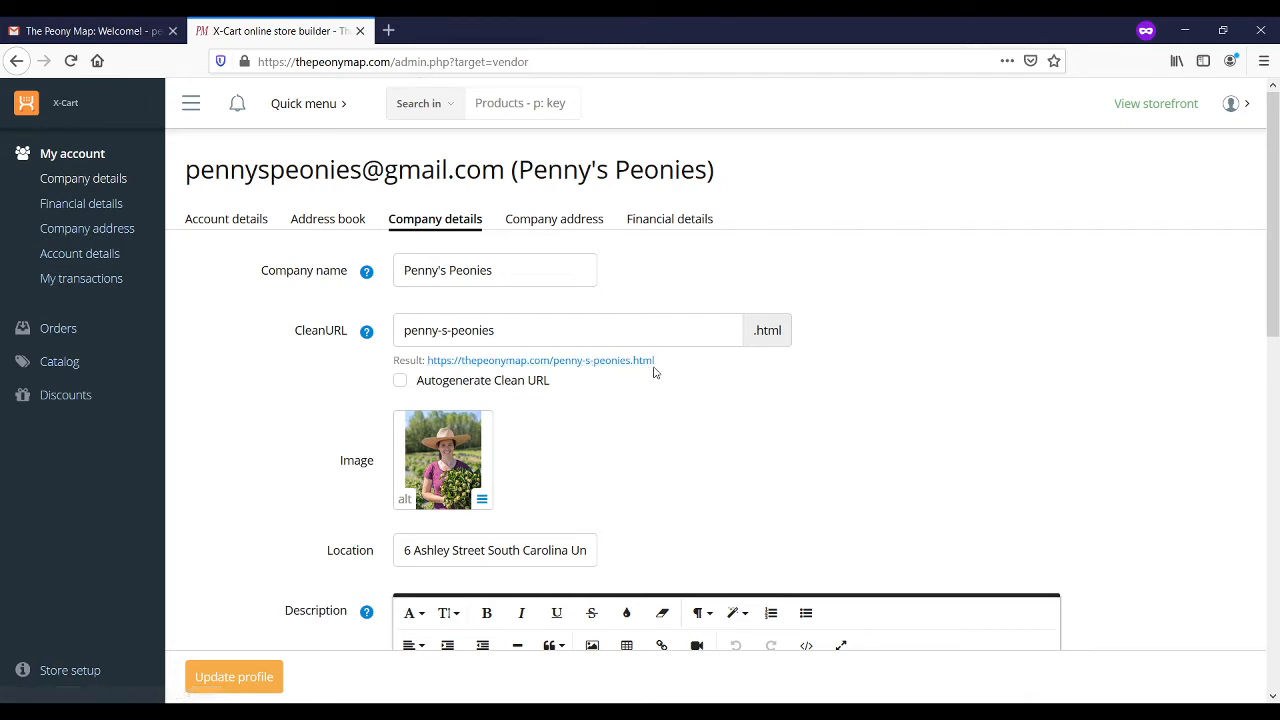
Step: Open the vendor storefront in a new tab, then save the profile with Update profile
left_click(478, 362)
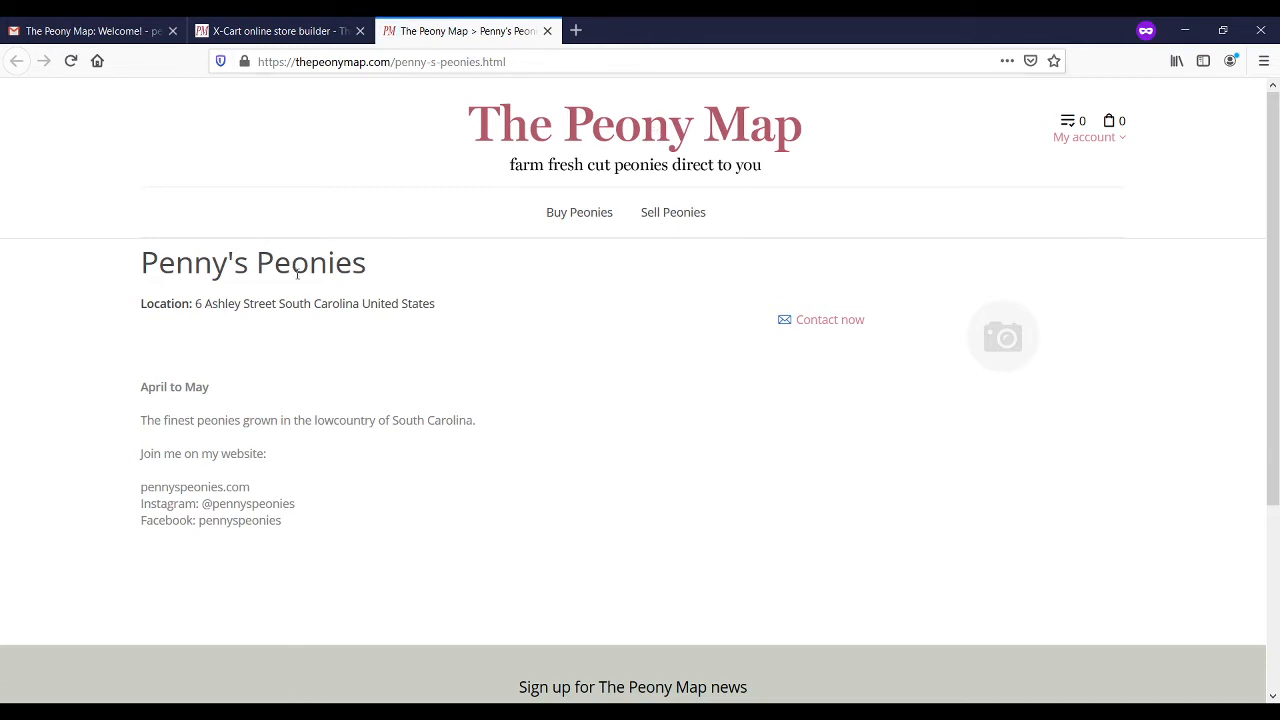
left_click(308, 32)
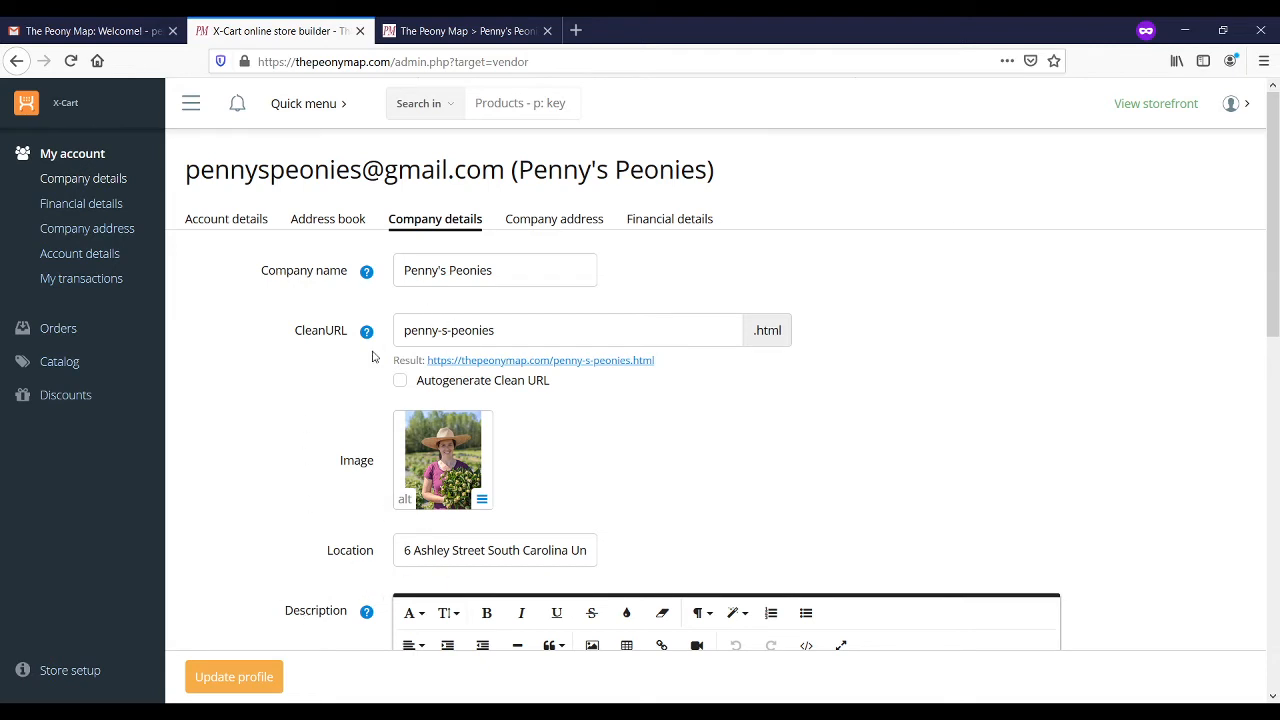
left_click(240, 686)
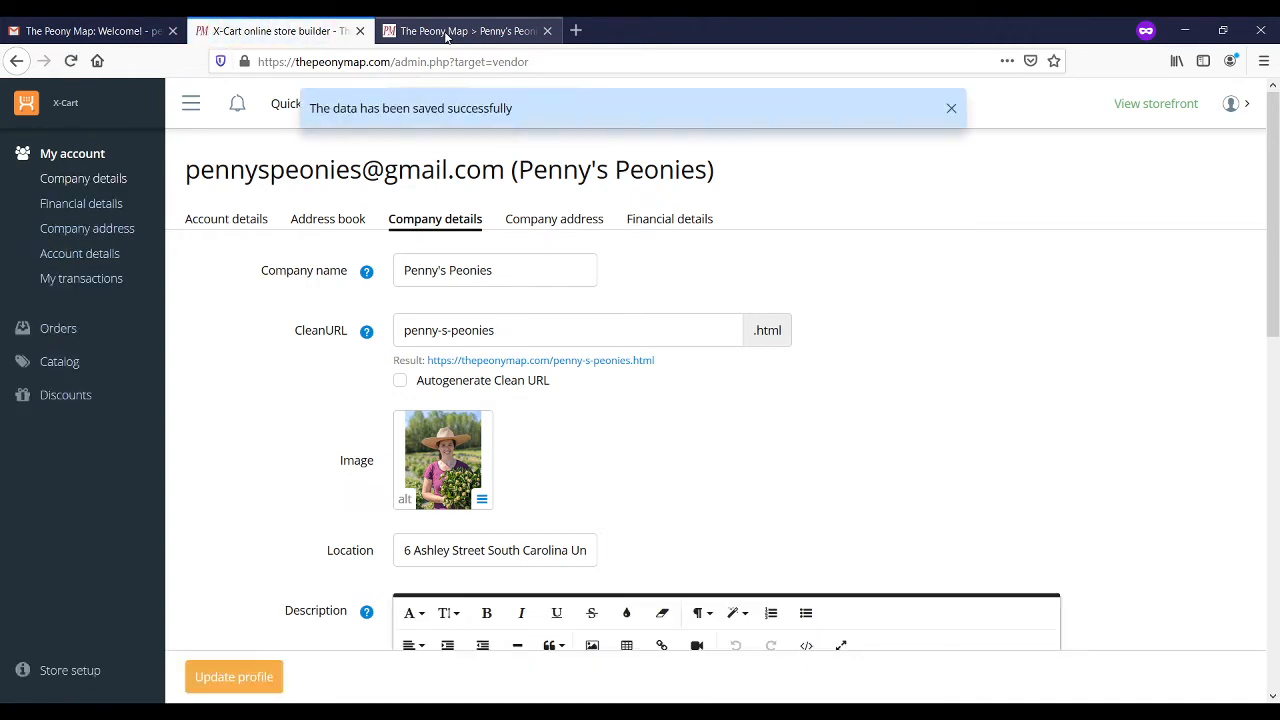
Step: Reload the Penny's Peonies storefront to show the saved photo, then return to admin
left_click(447, 36)
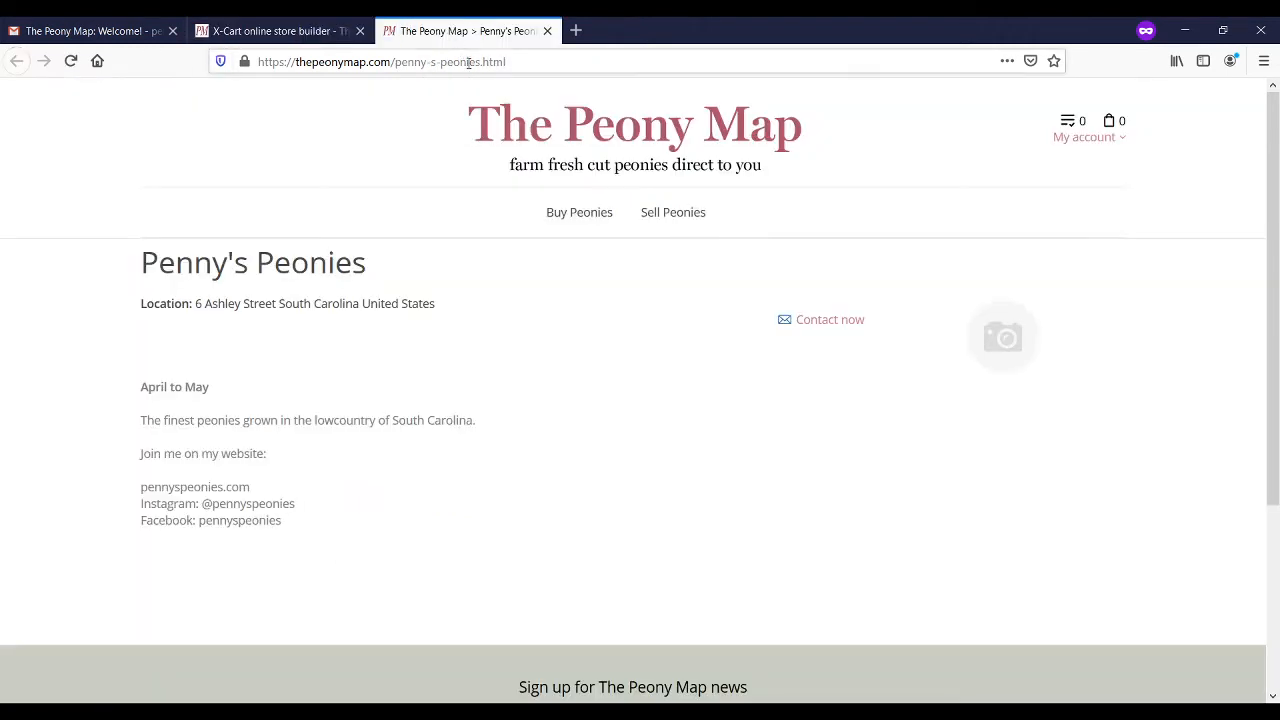
left_click(468, 62)
key("Return")
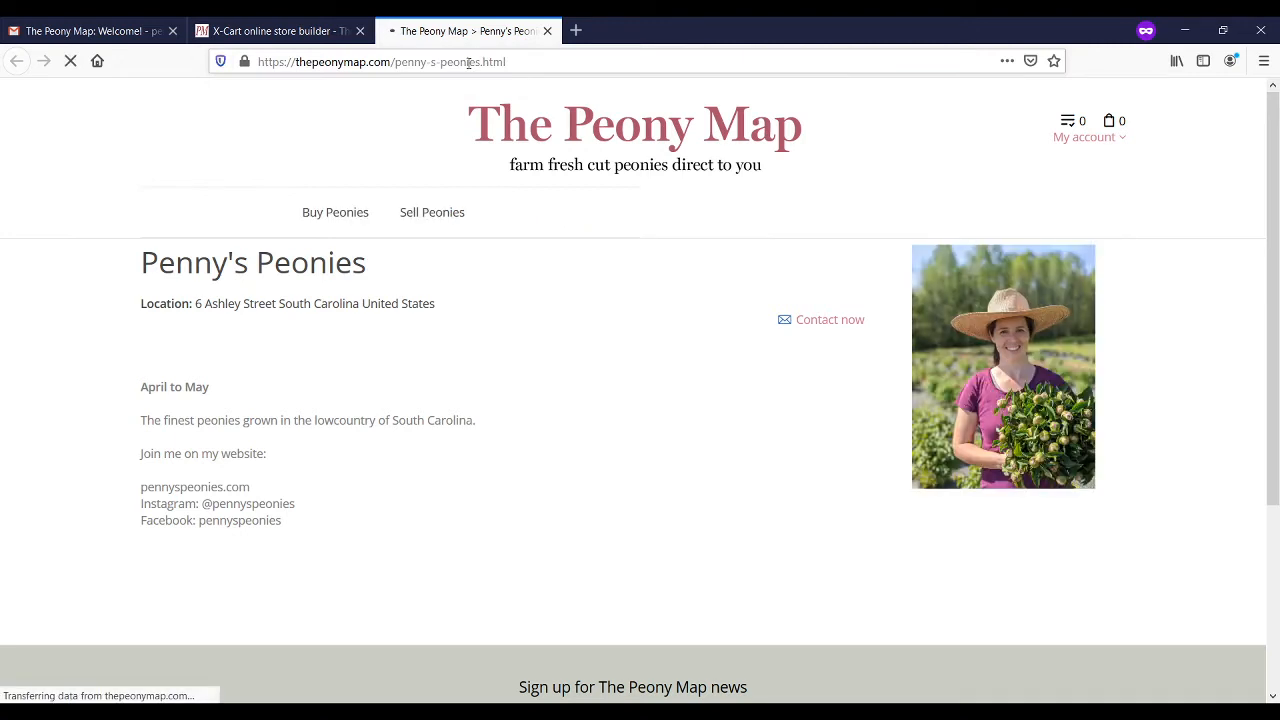
left_click(304, 32)
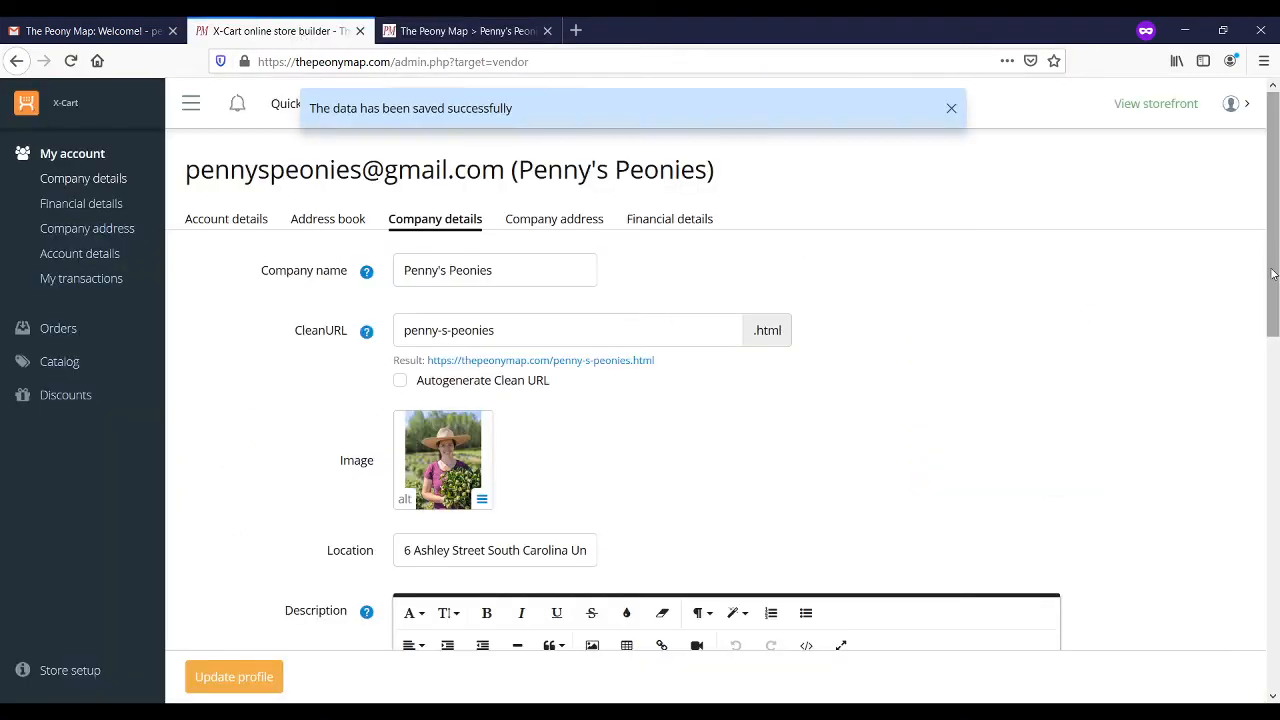
left_click_drag(1274, 272, 1277, 301)
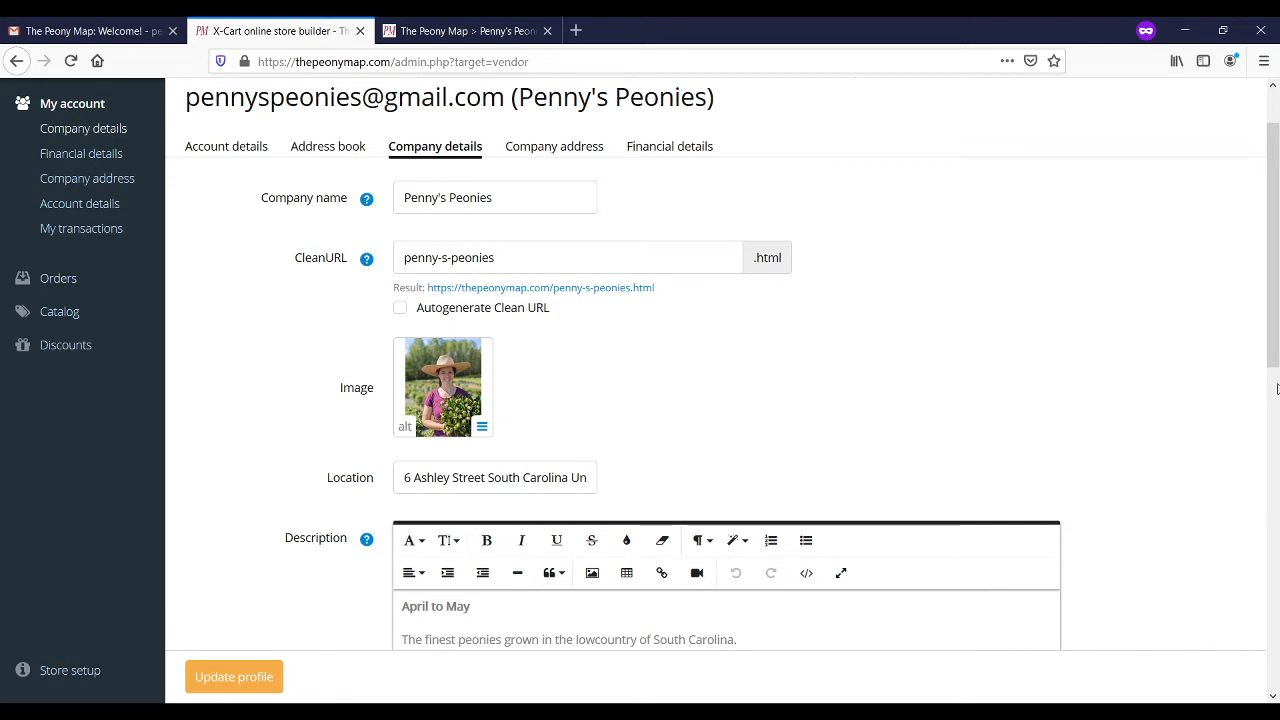
left_click_drag(1273, 345, 1277, 432)
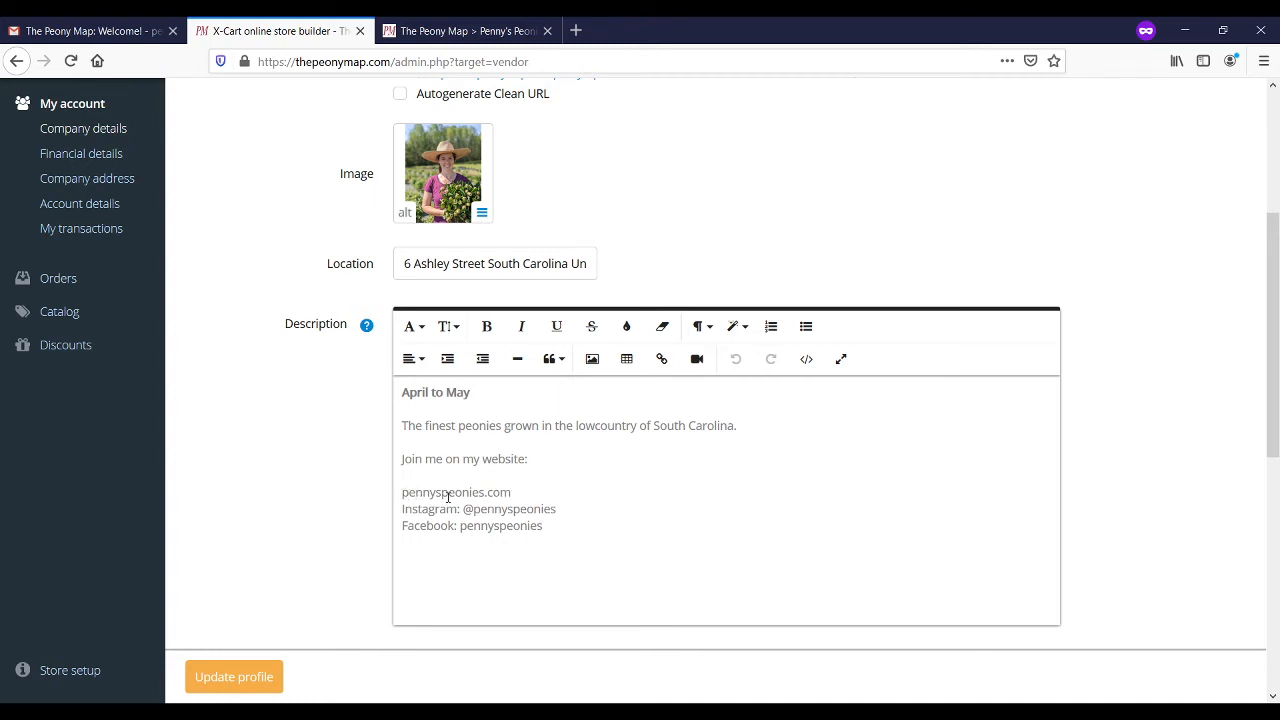
left_click_drag(401, 492, 516, 493)
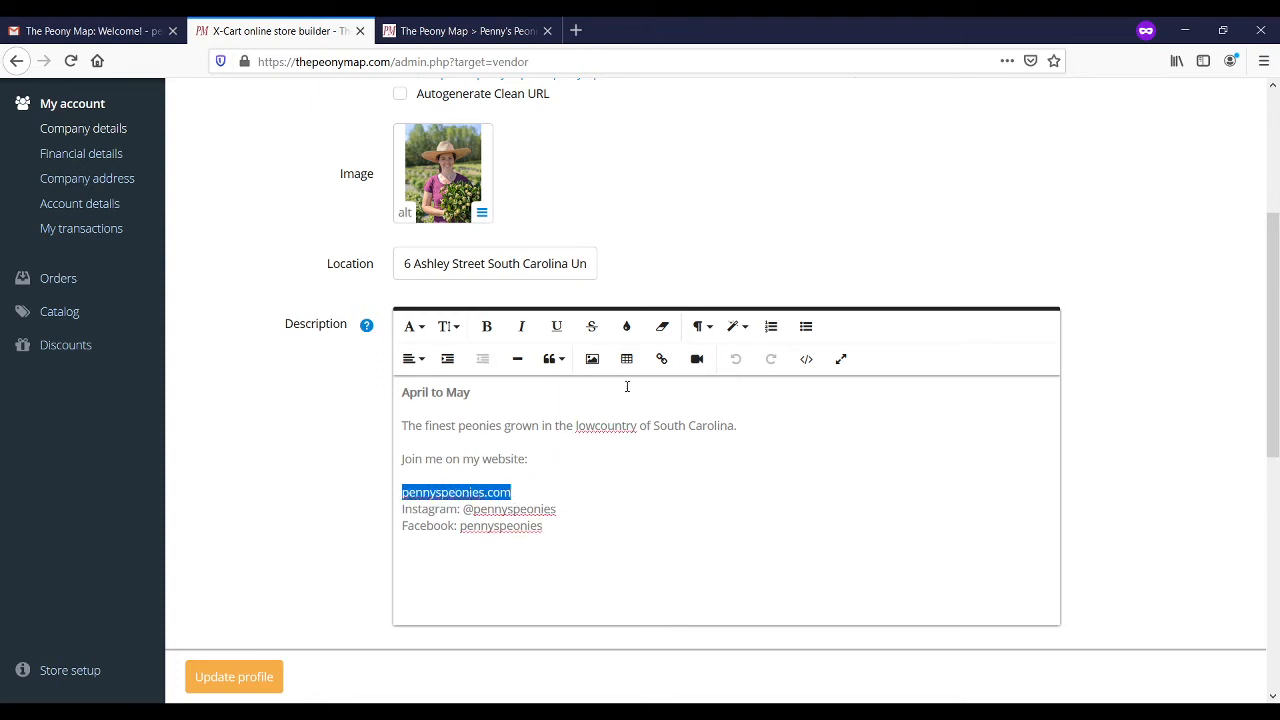
left_click(662, 360)
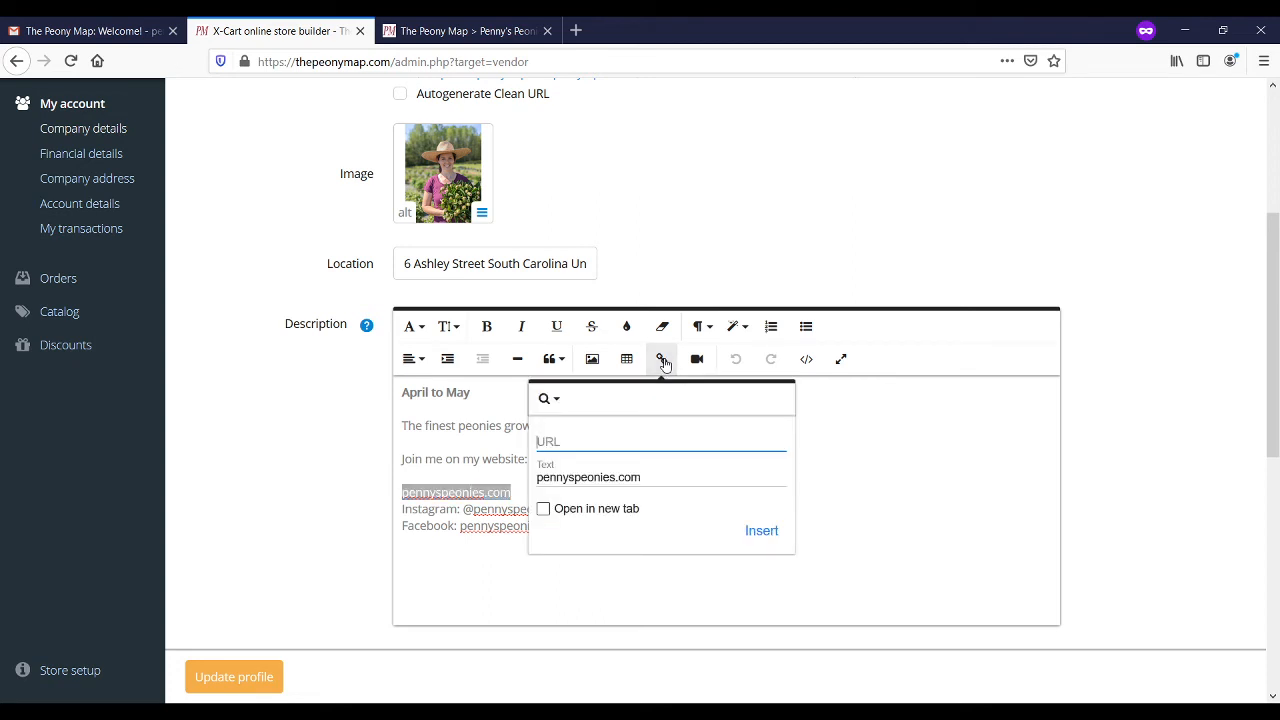
type("http://pennyspeonies.com")
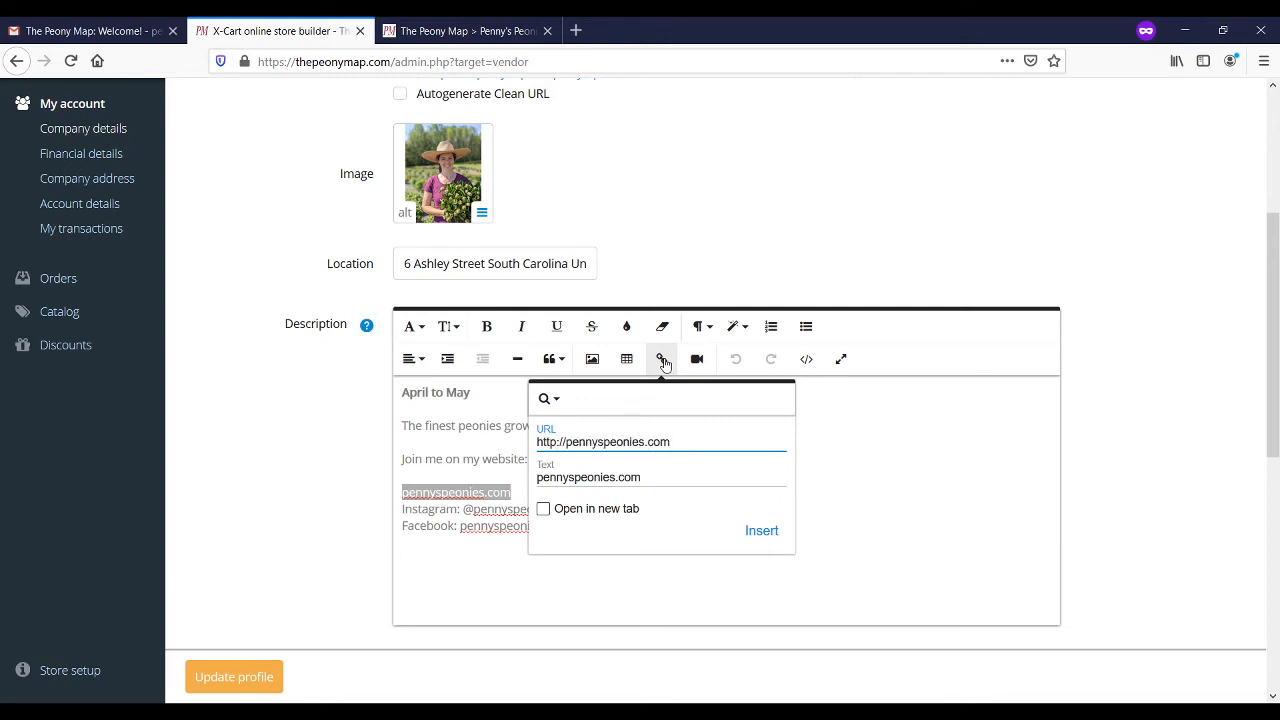
type("/t")
key("BackSpace")
key("BackSpace")
type("/th")
key("BackSpace")
key("BackSpace")
type("htm")
left_click(760, 537)
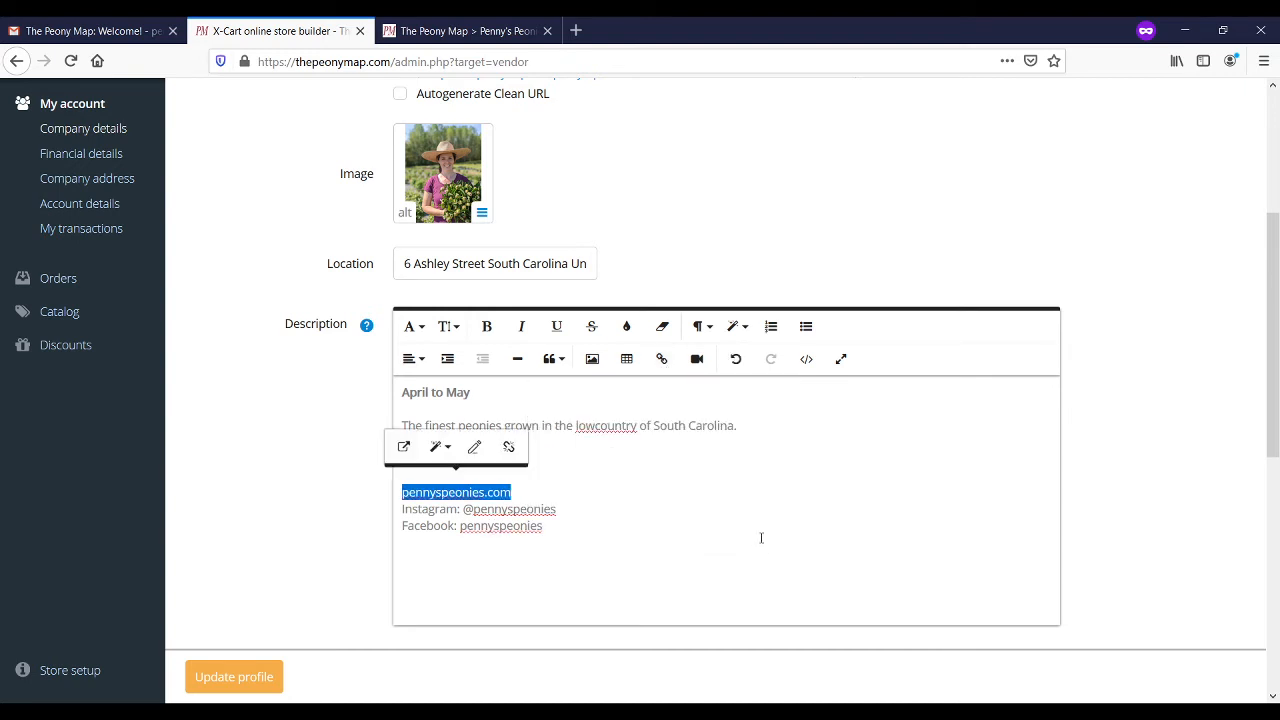
left_click(548, 544)
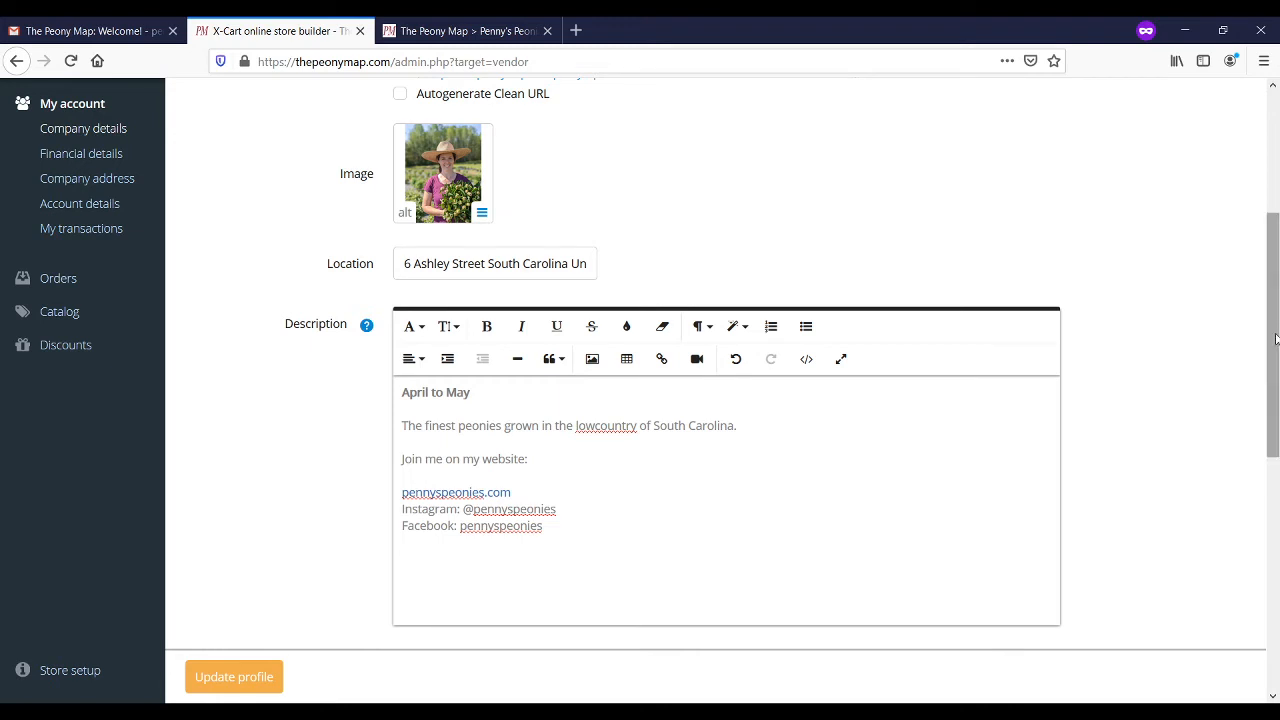
Step: Scroll down and submit Update profile to store the linked description
scroll(1275, 340, "down", 2)
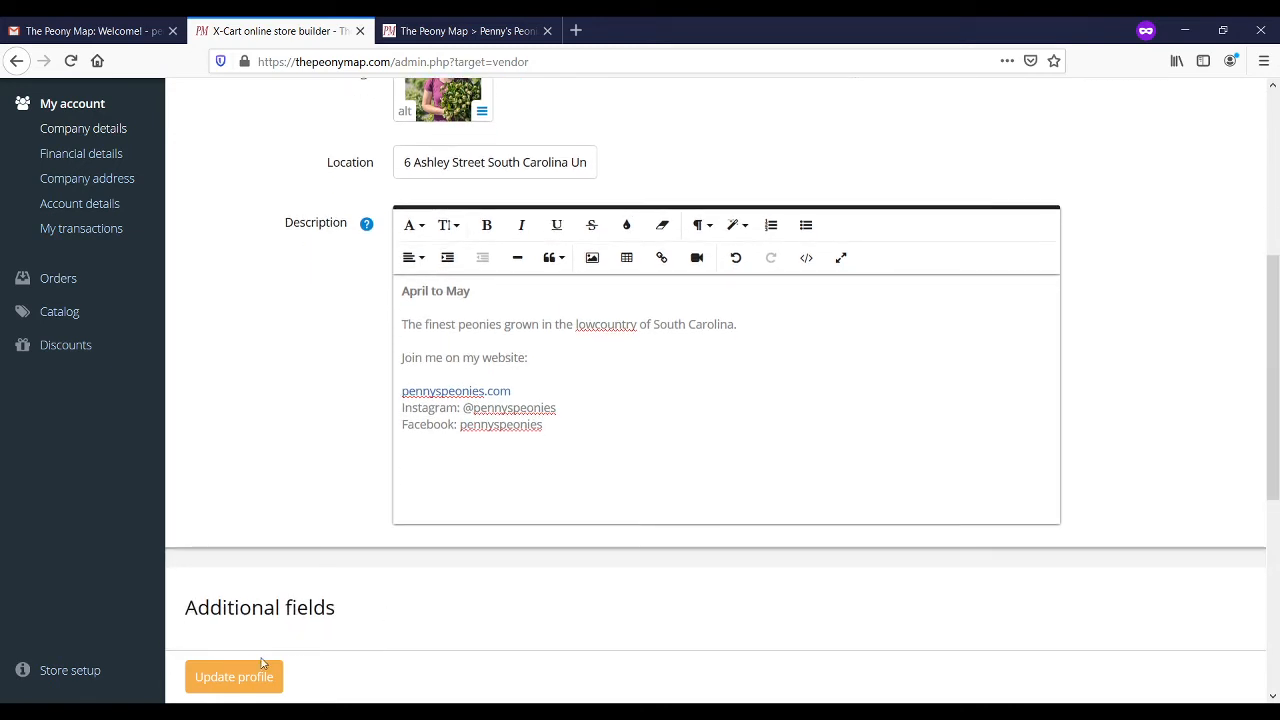
left_click(250, 678)
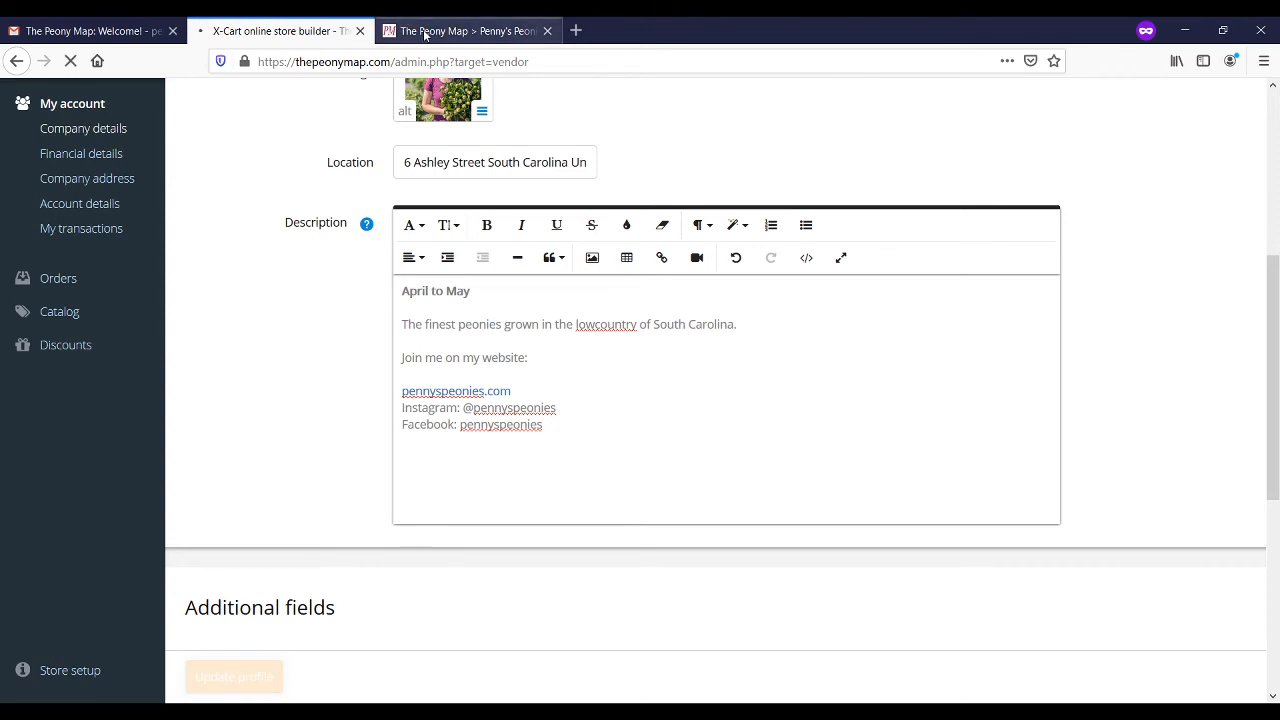
Step: Reload the Penny's Peonies storefront tab and check the description's pennyspeonies.com link
left_click(428, 31)
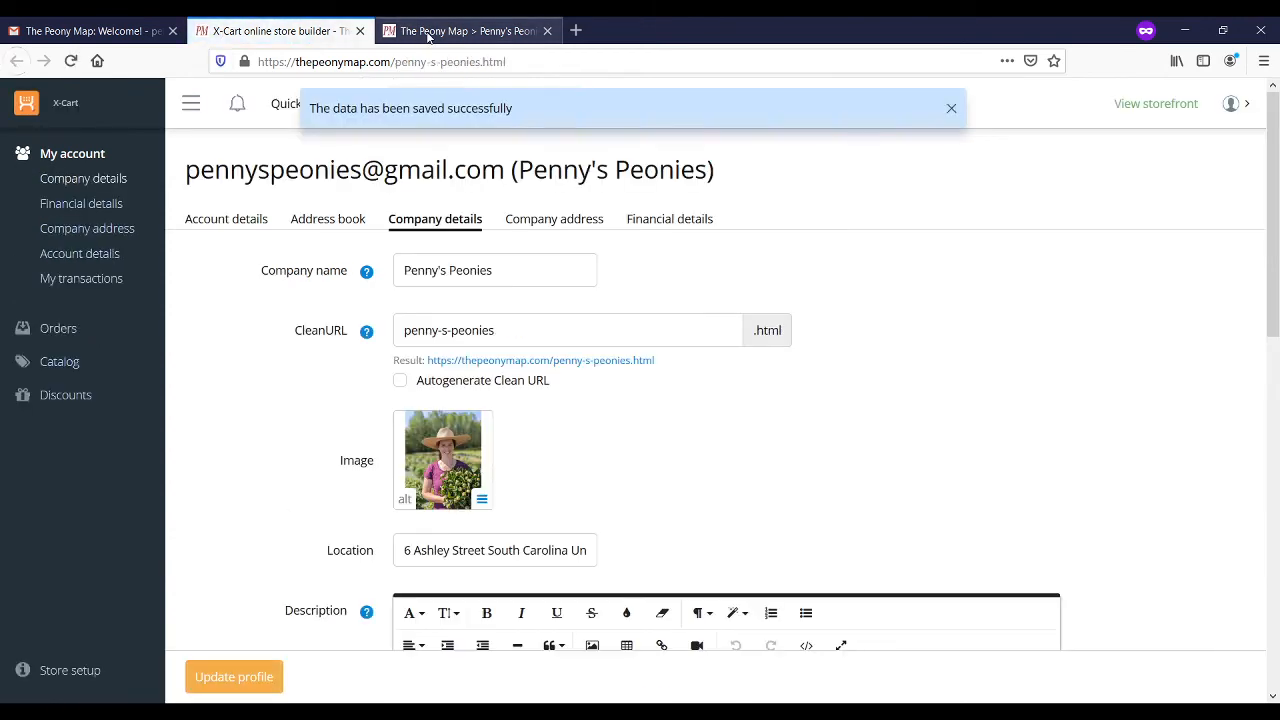
left_click(460, 62)
key("Return")
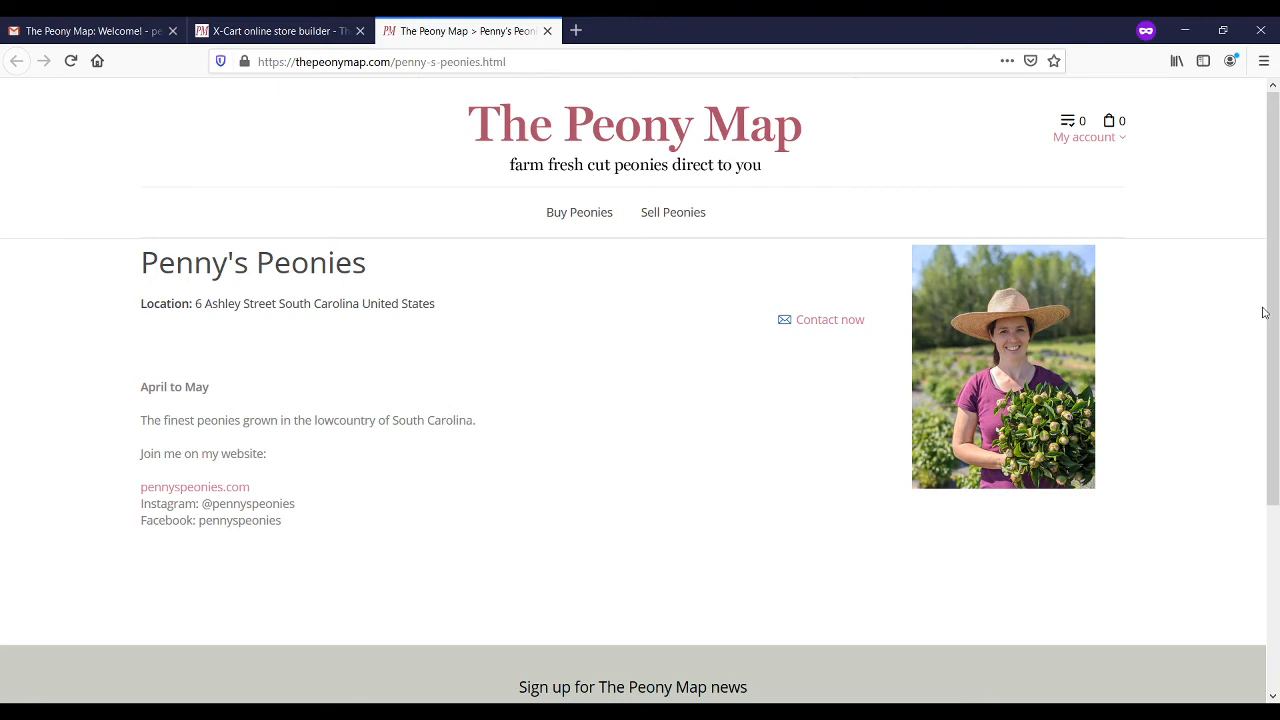
left_click_drag(1272, 318, 1277, 405)
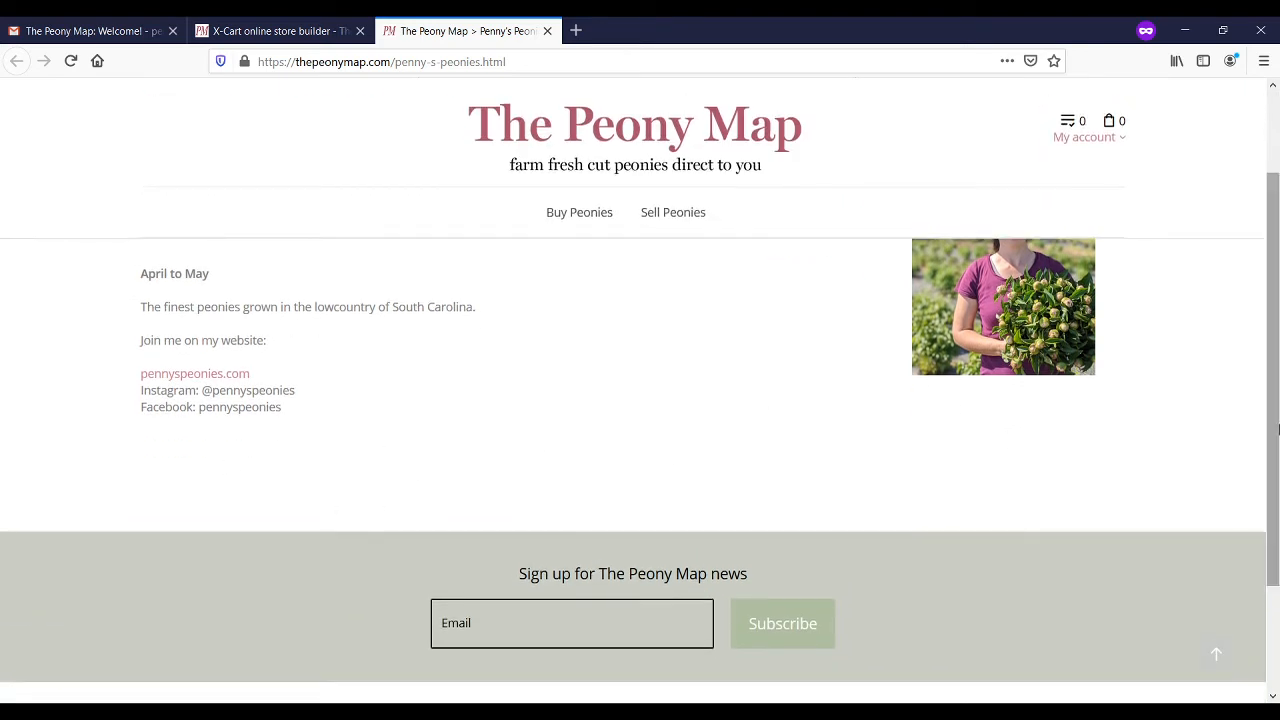
left_click_drag(1277, 452, 1261, 344)
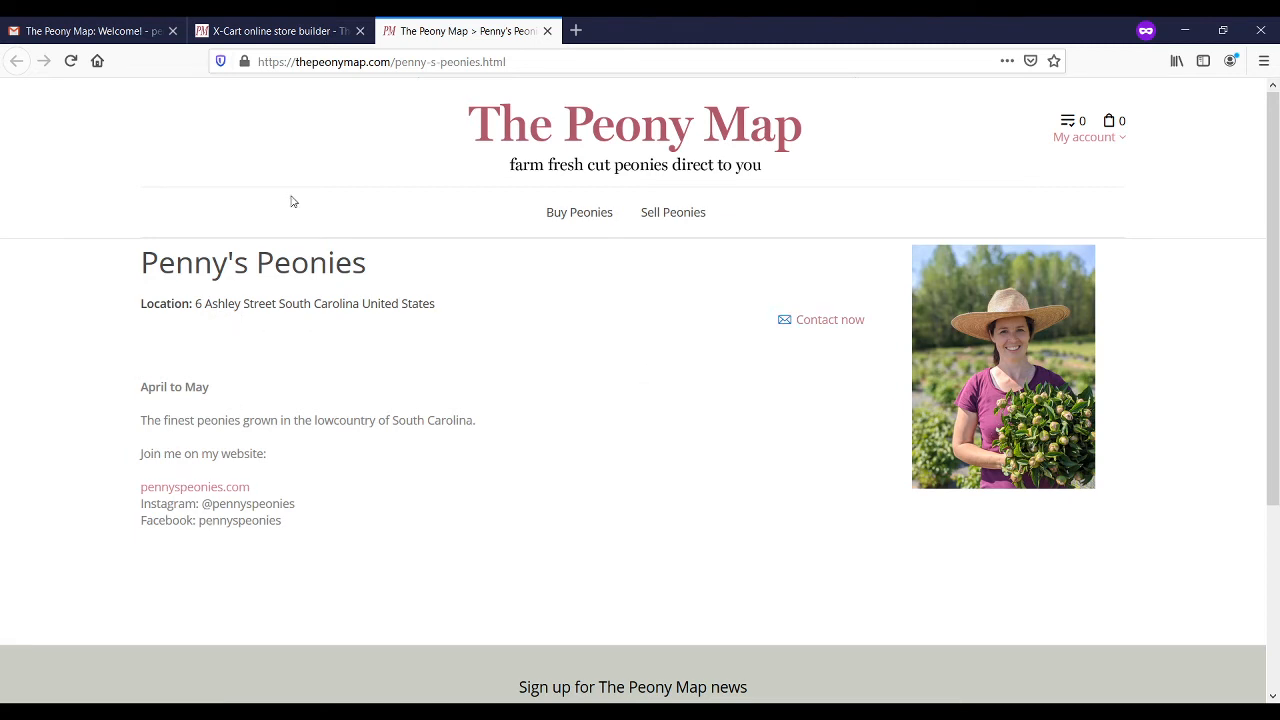
Step: Save the company details again, then open and scroll through the Account details page
left_click(256, 33)
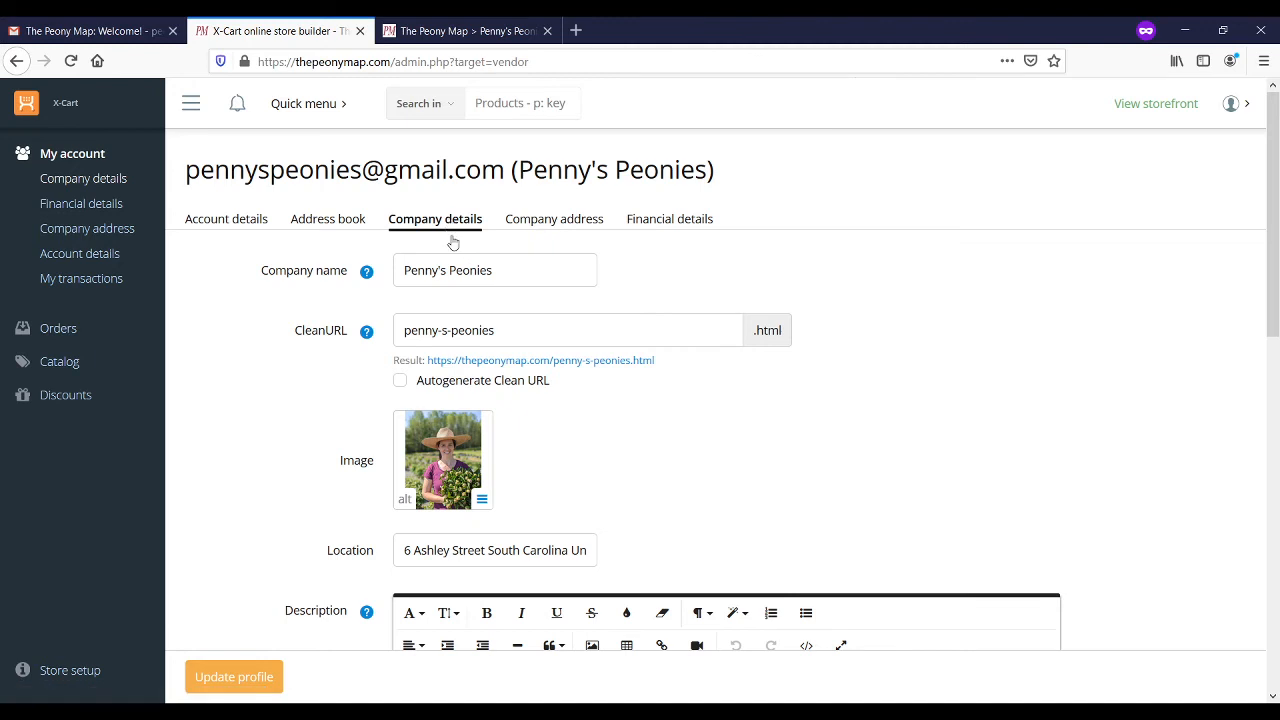
left_click(235, 677)
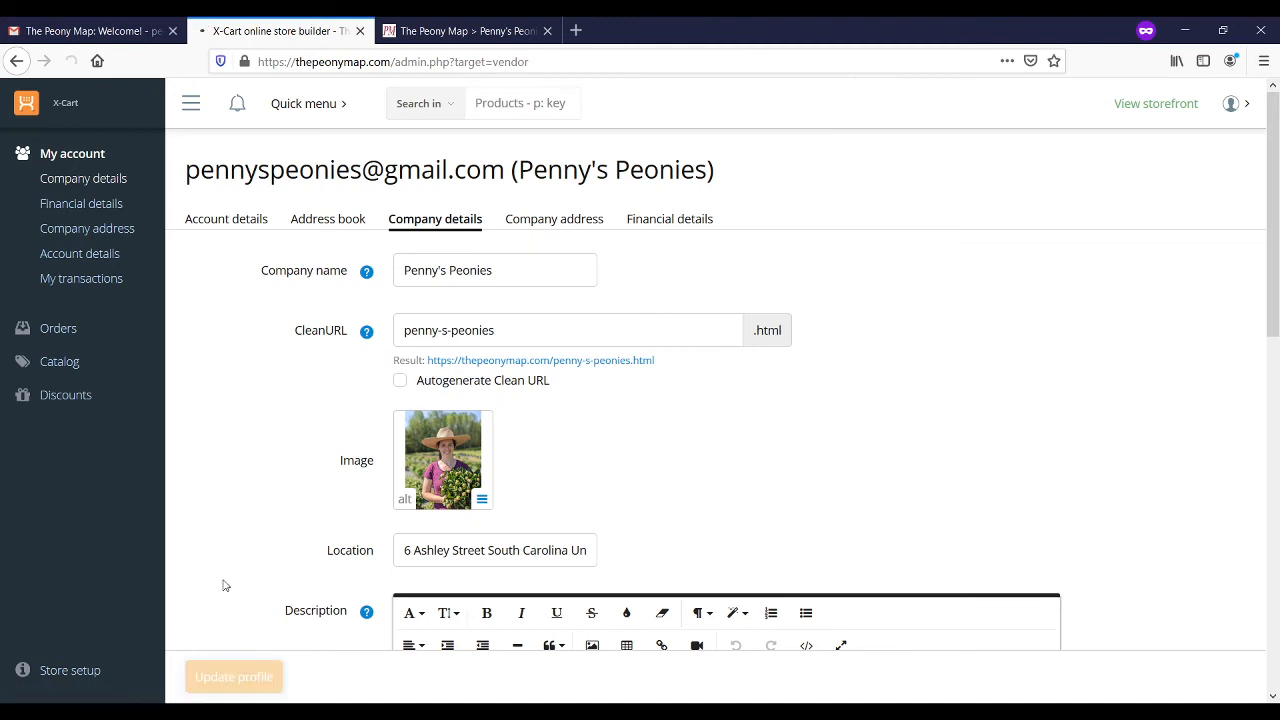
left_click(238, 229)
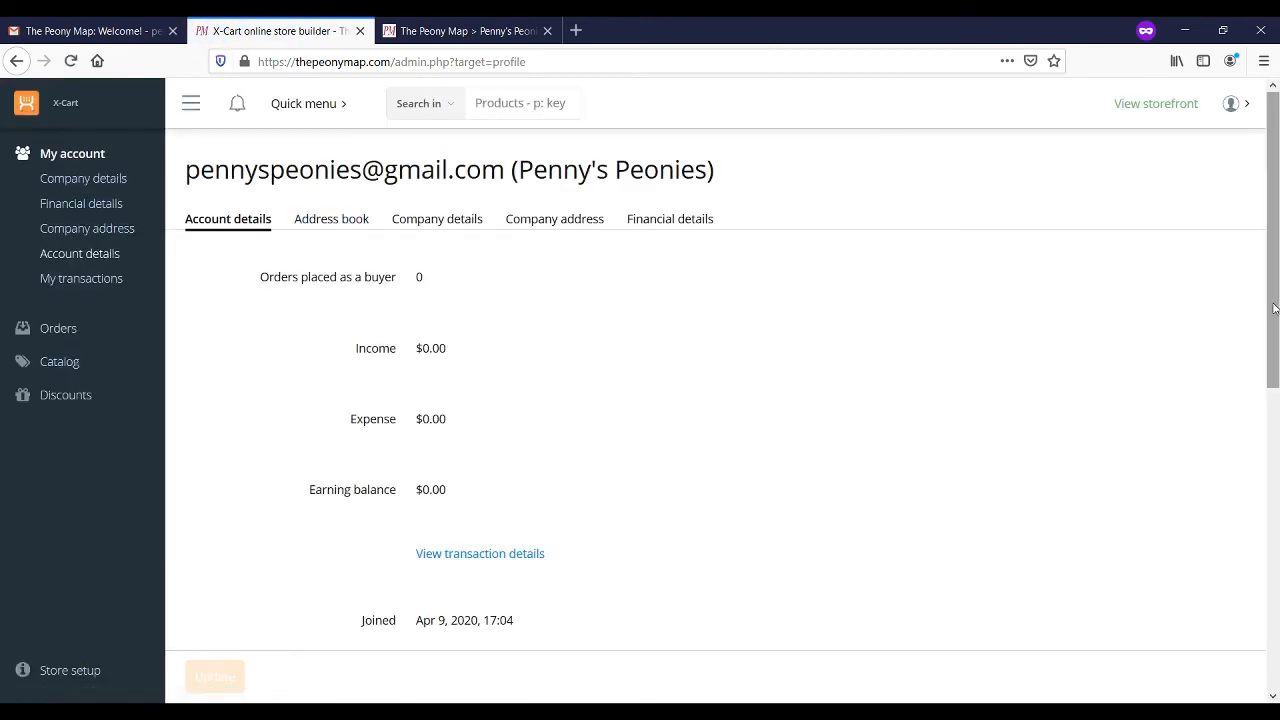
left_click_drag(1274, 309, 1277, 474)
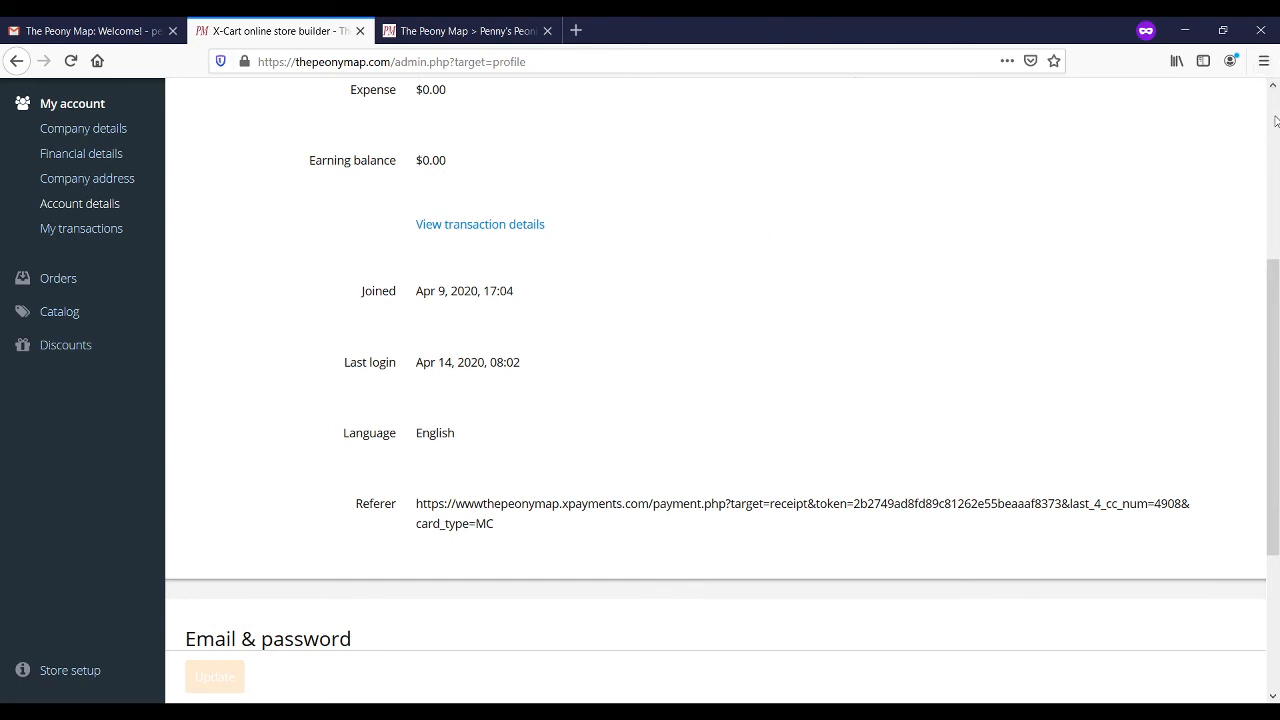
left_click_drag(1275, 397, 1277, 549)
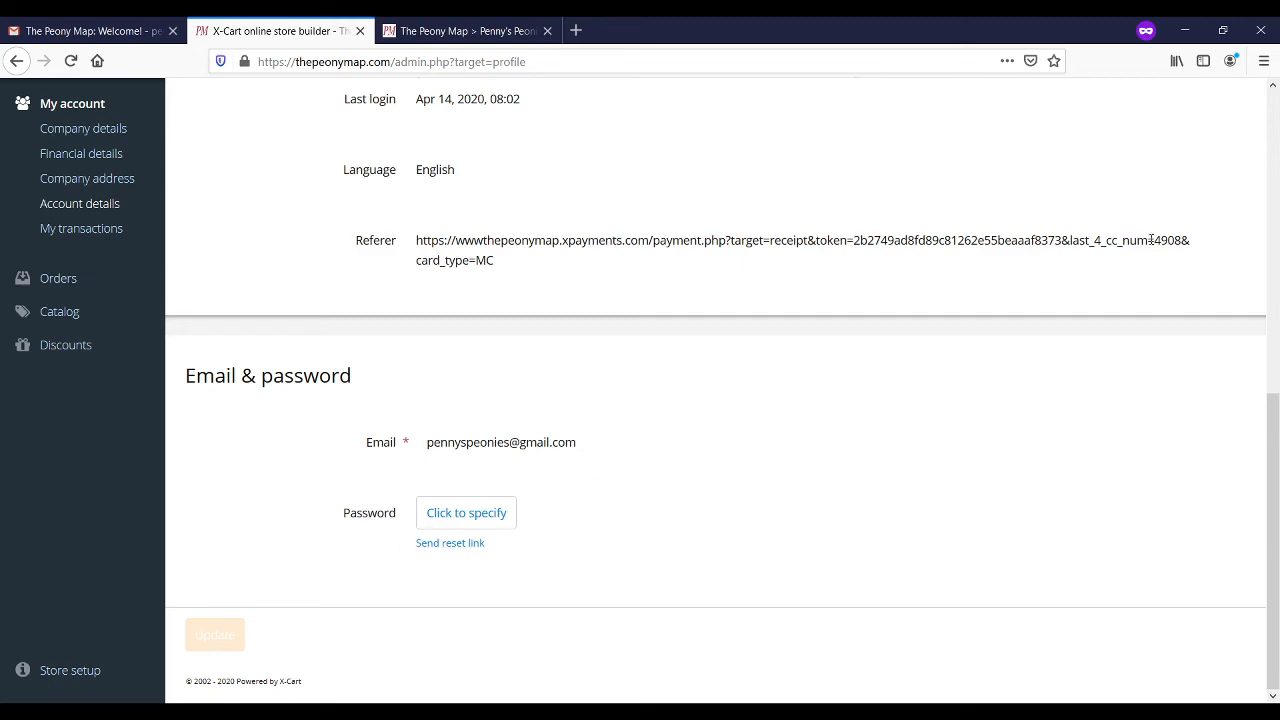
left_click_drag(1276, 430, 1274, 120)
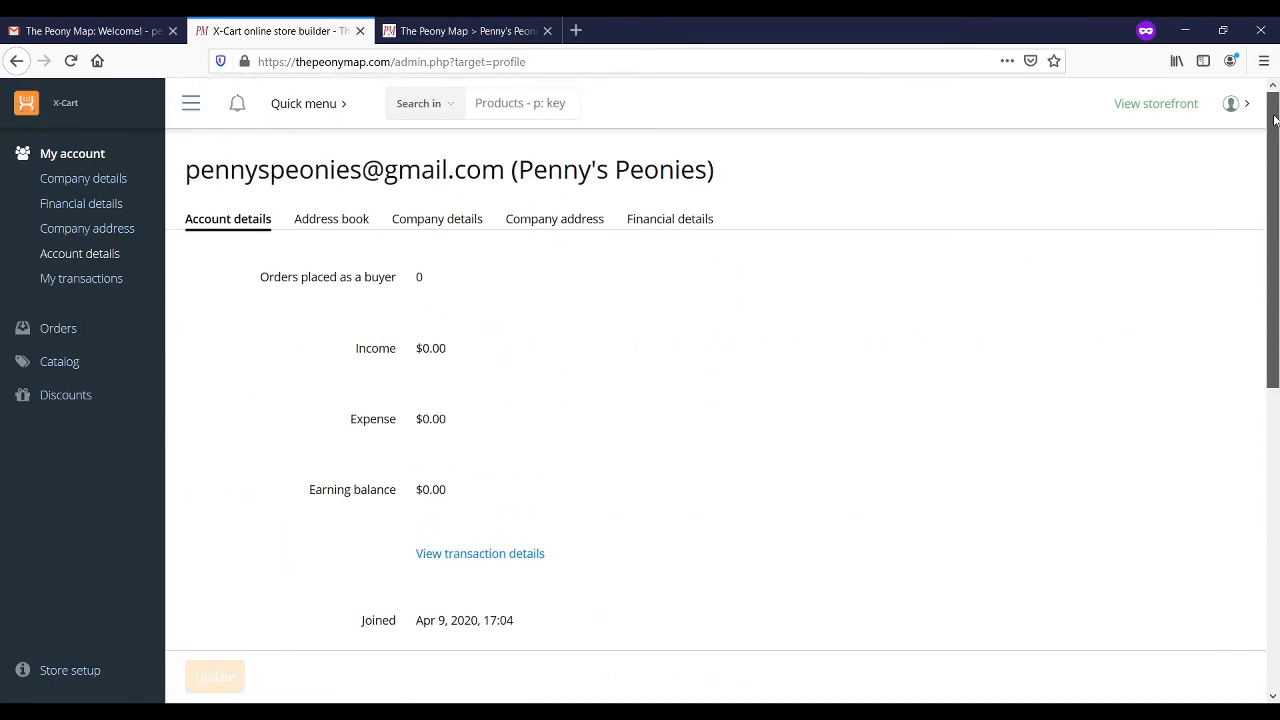
Step: Check the vendor's address book and company address, then view financial details (7% order commission, 0% shipping)
left_click(333, 224)
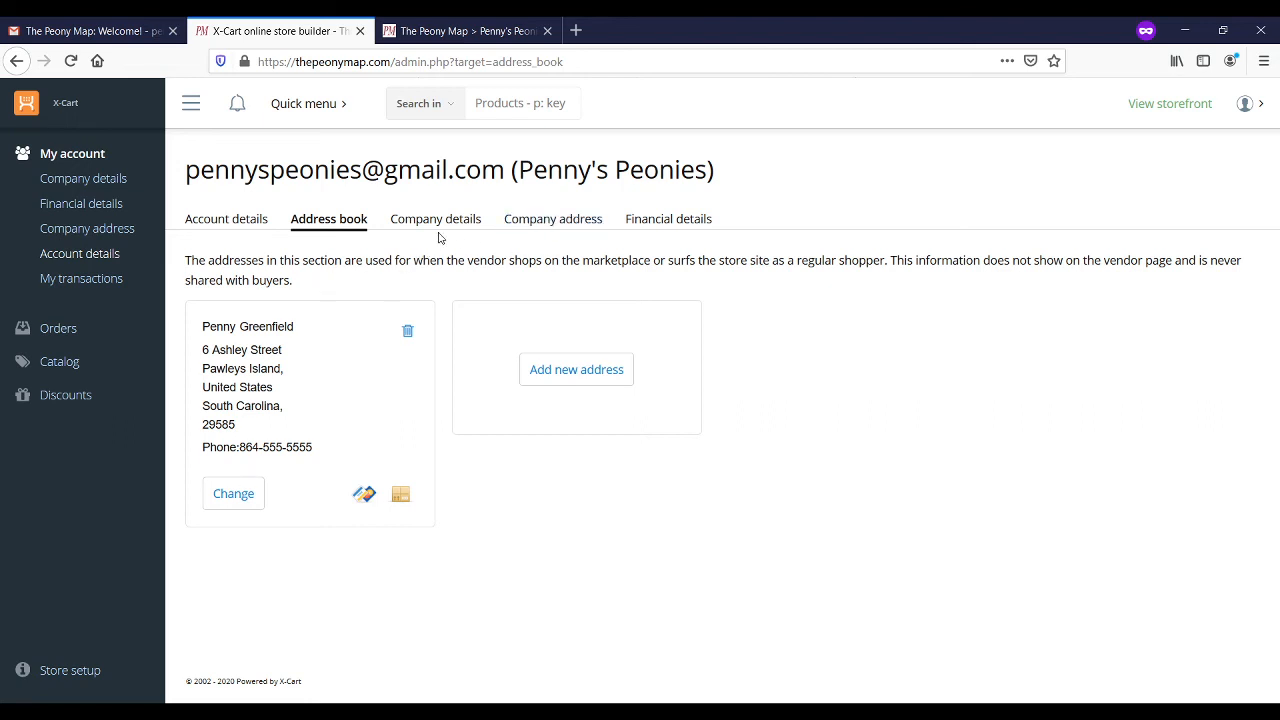
left_click(537, 227)
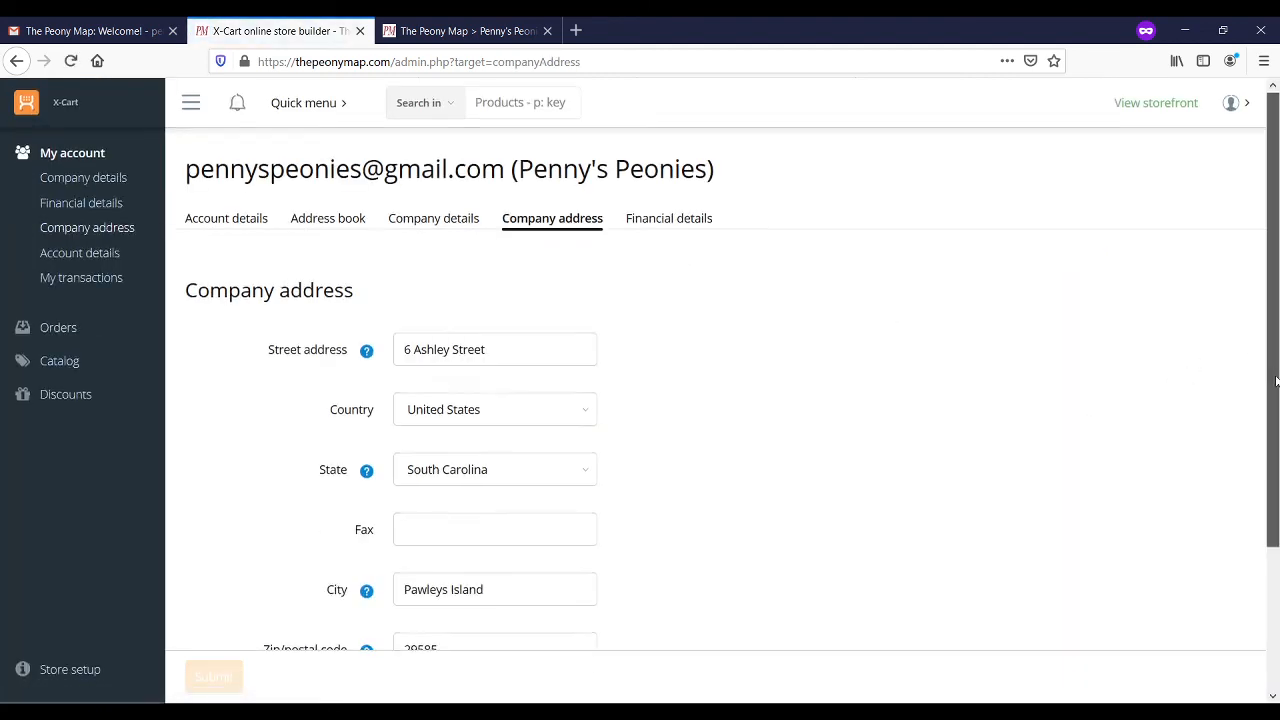
mouse_move(1275, 410)
left_mouse_down()
mouse_move(1276, 547)
mouse_move(1274, 429)
left_mouse_up()
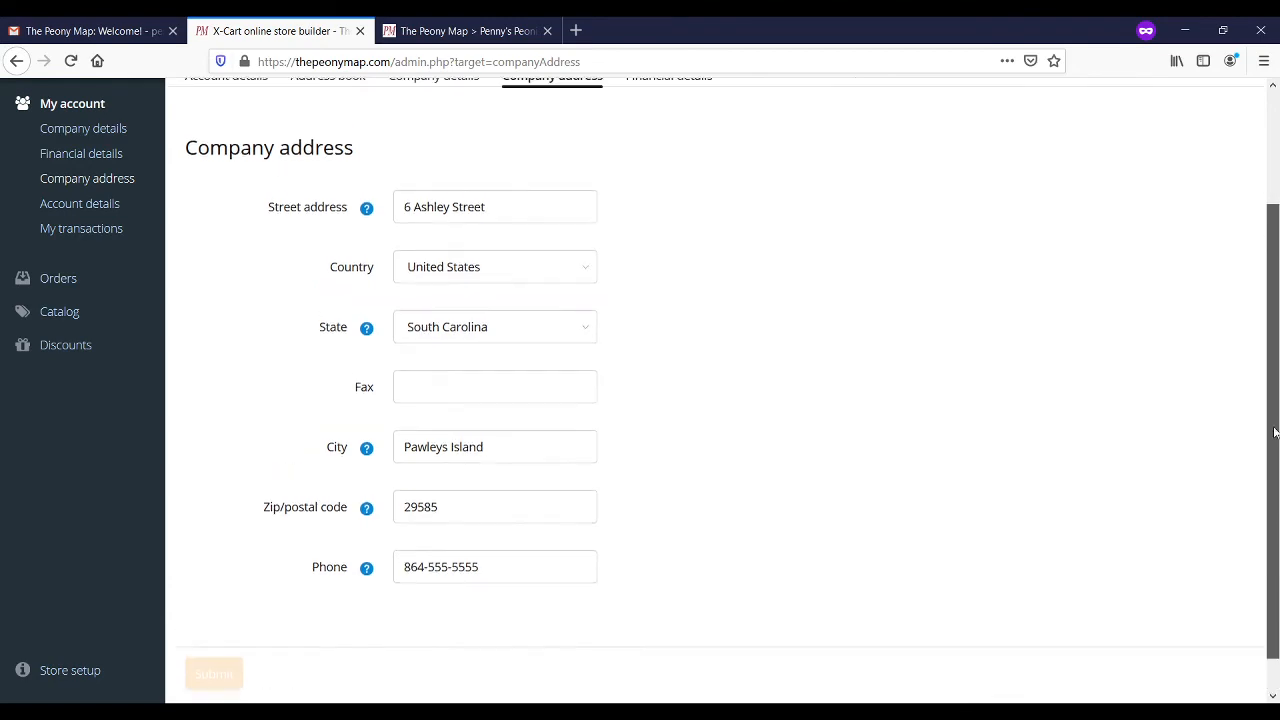
left_click(663, 204)
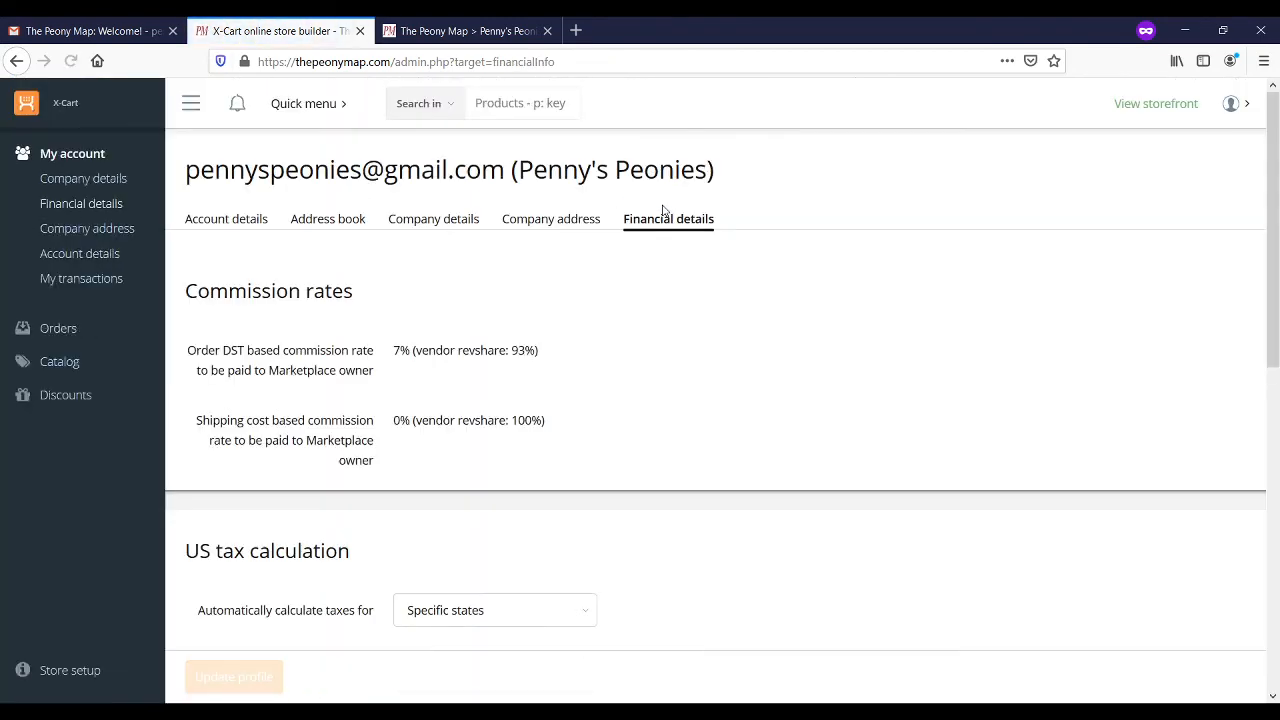
scroll(1275, 298, "down", 2)
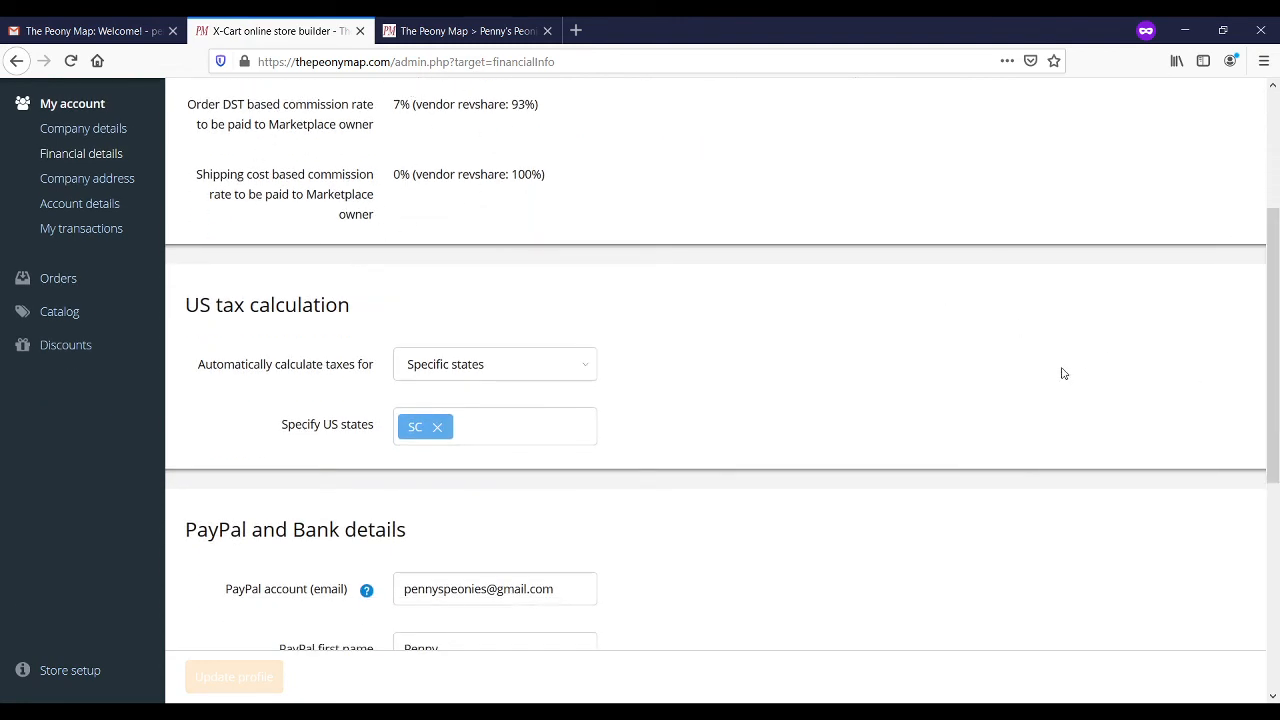
scroll(1272, 375, "down", 2)
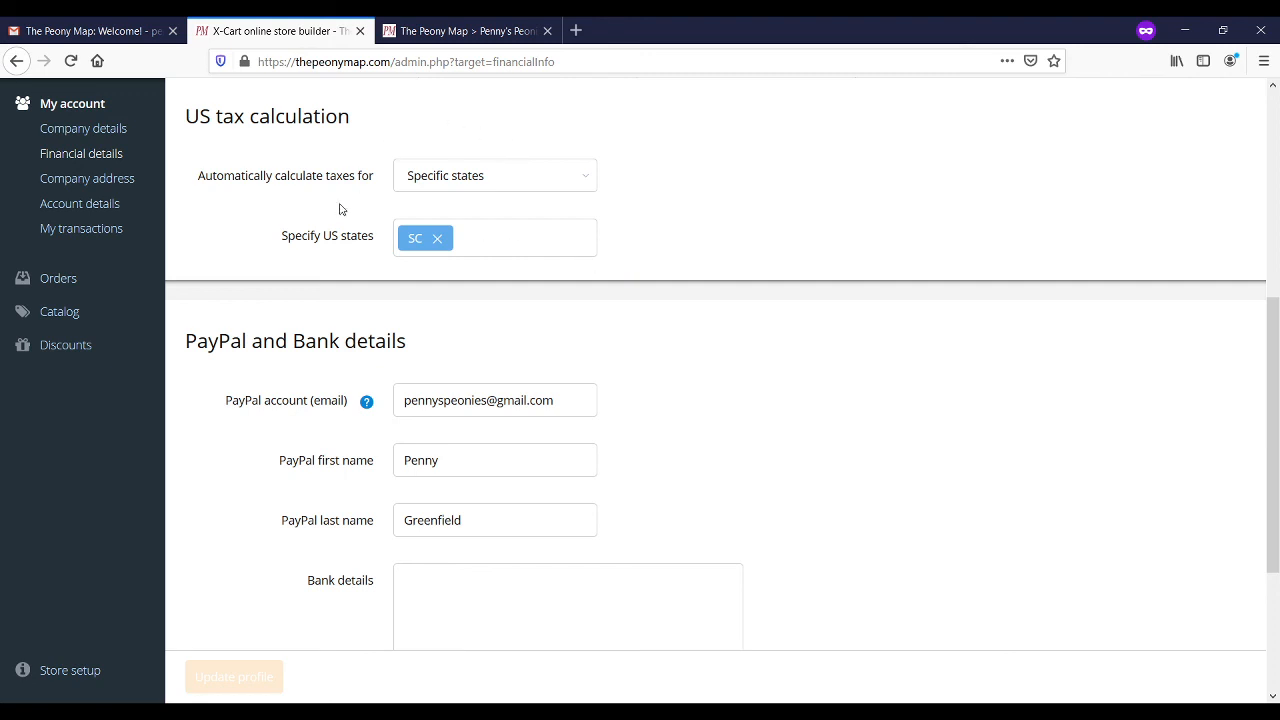
Step: Remove SC from the specified US tax states and update the vendor's financial profile
left_click(437, 243)
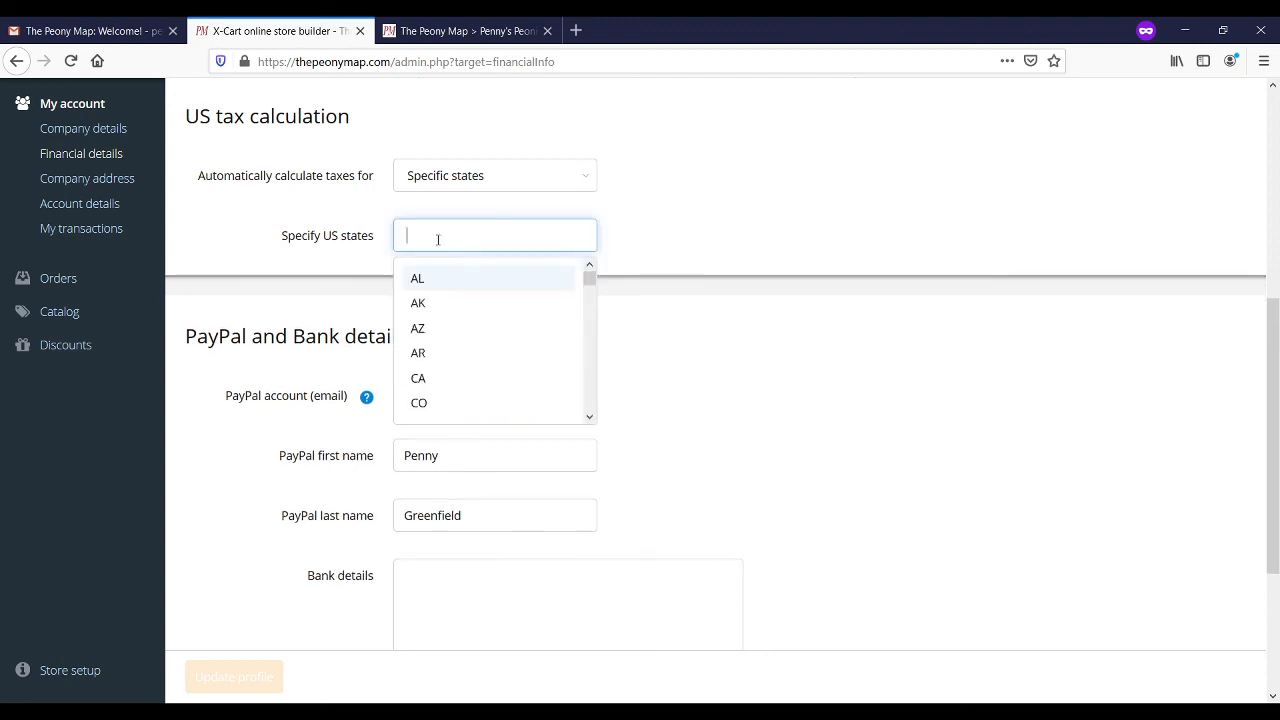
left_click(688, 219)
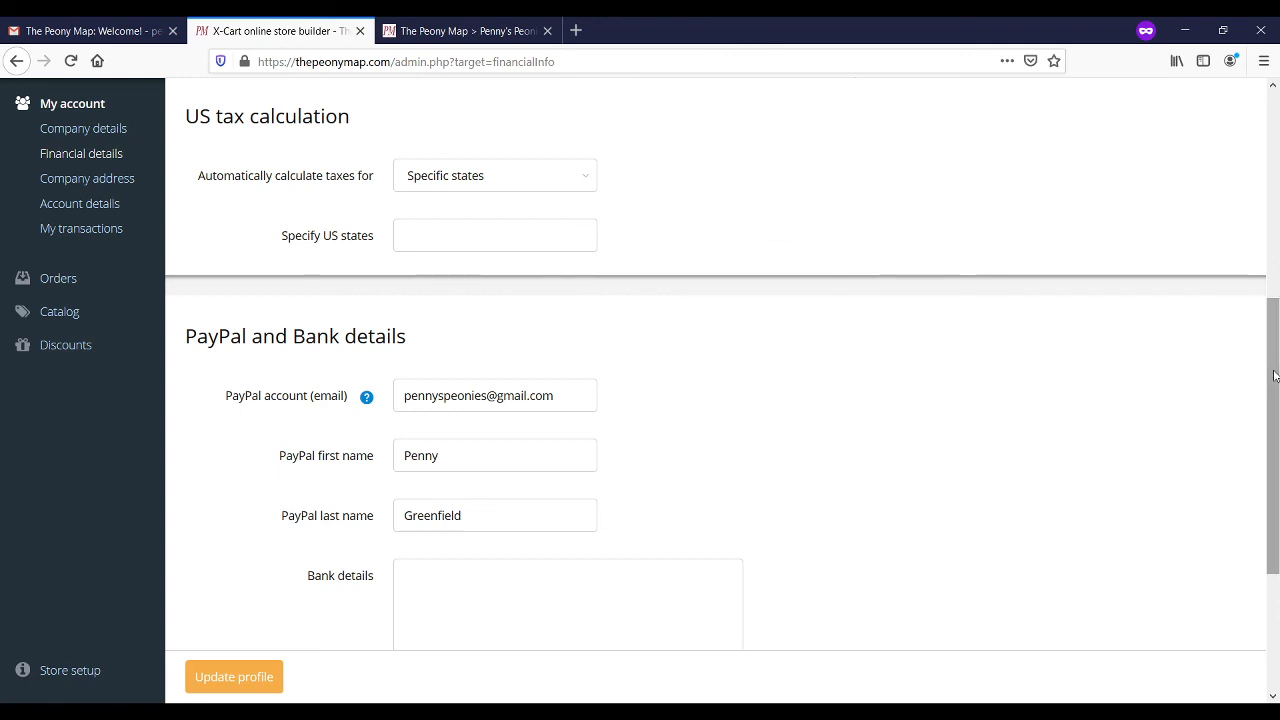
left_click_drag(1274, 376, 1277, 471)
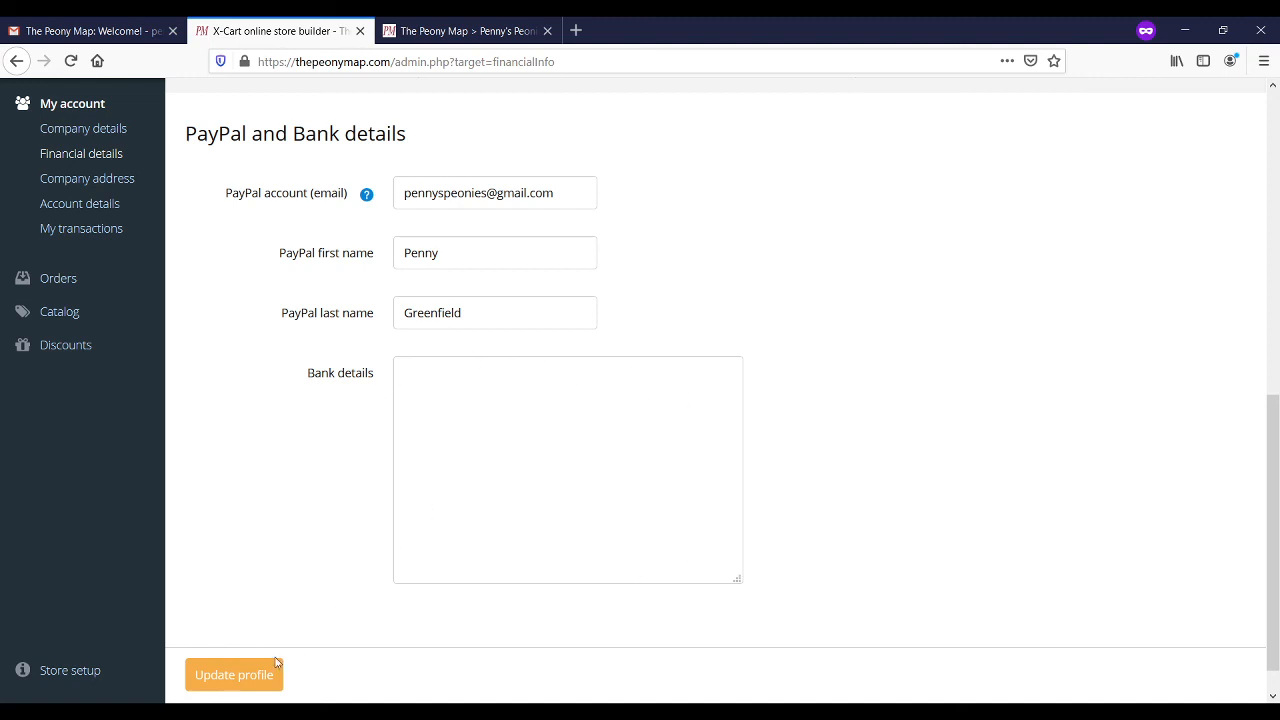
left_click(251, 682)
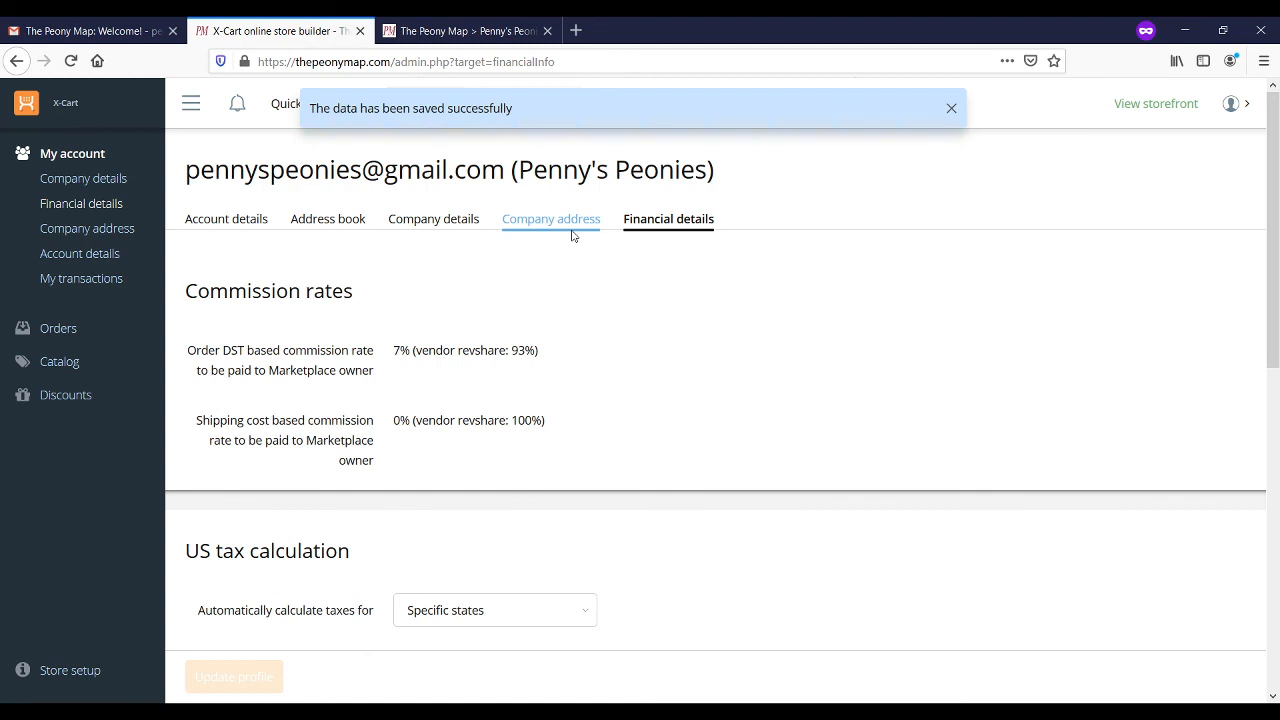
Step: Reload the Penny's Peonies vendor page on The Peony Map storefront and scroll through it
left_click(458, 31)
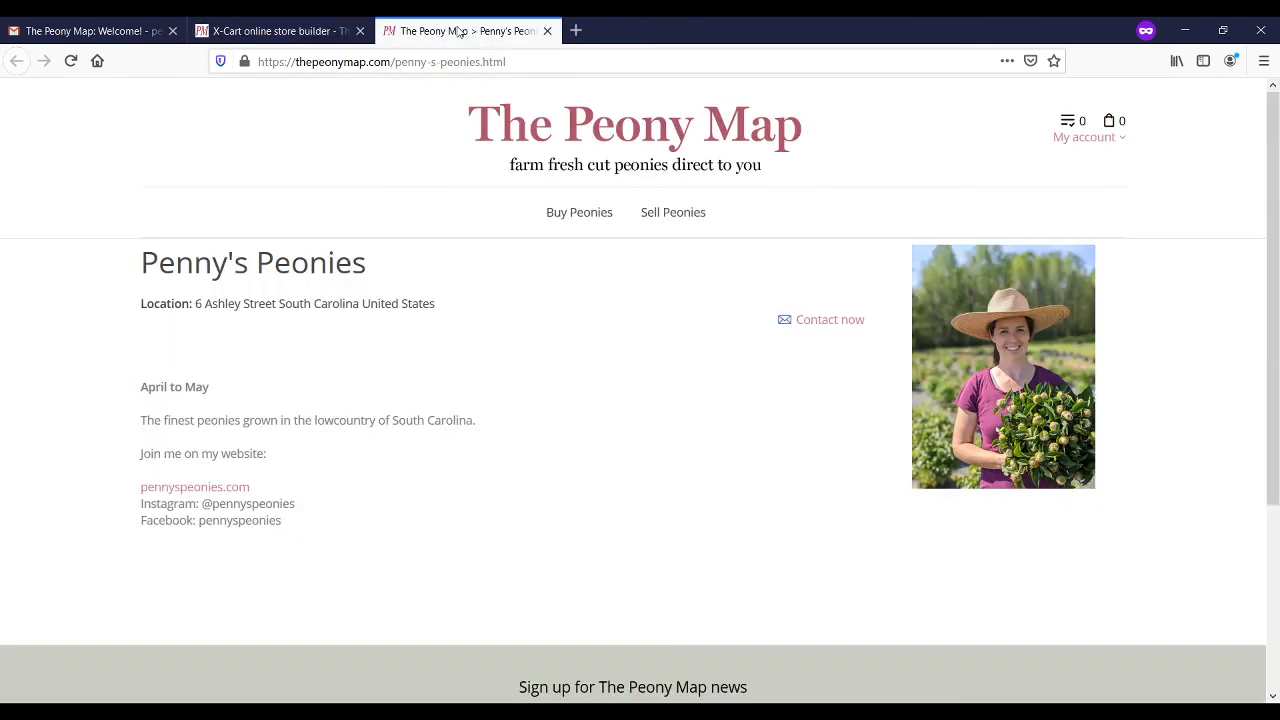
left_click(478, 63)
key("Return")
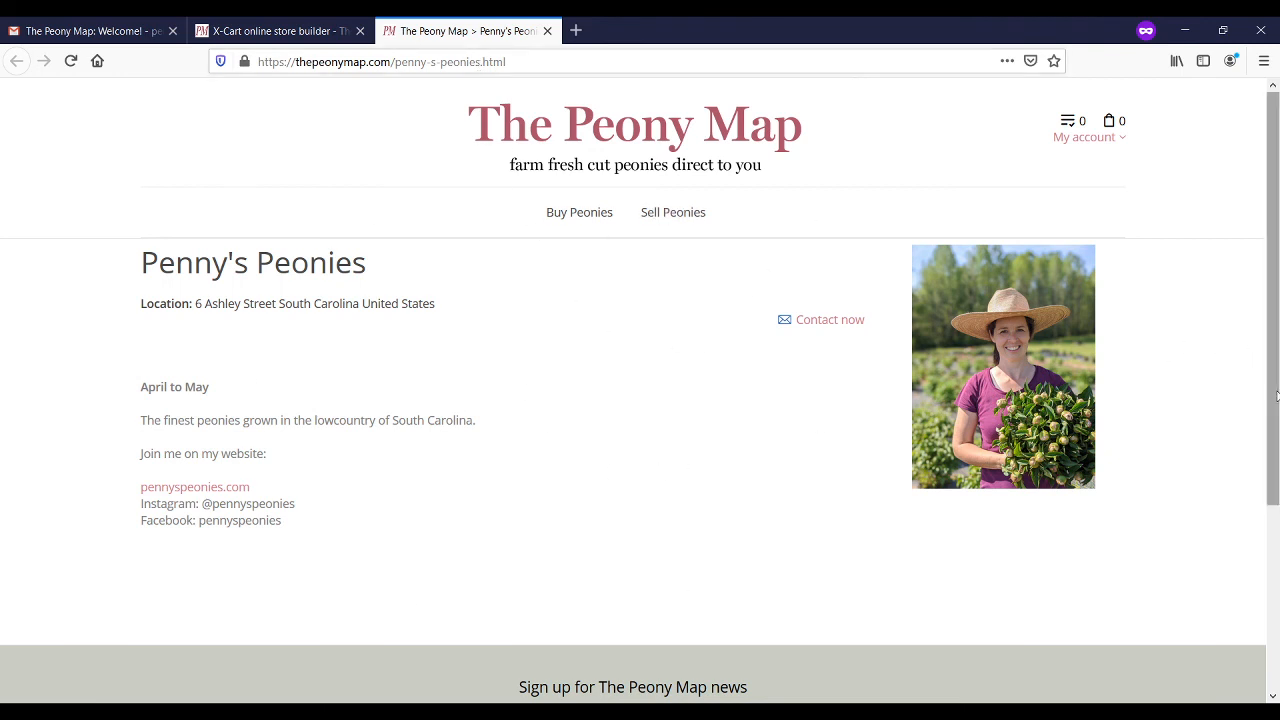
left_click_drag(1274, 406, 1275, 368)
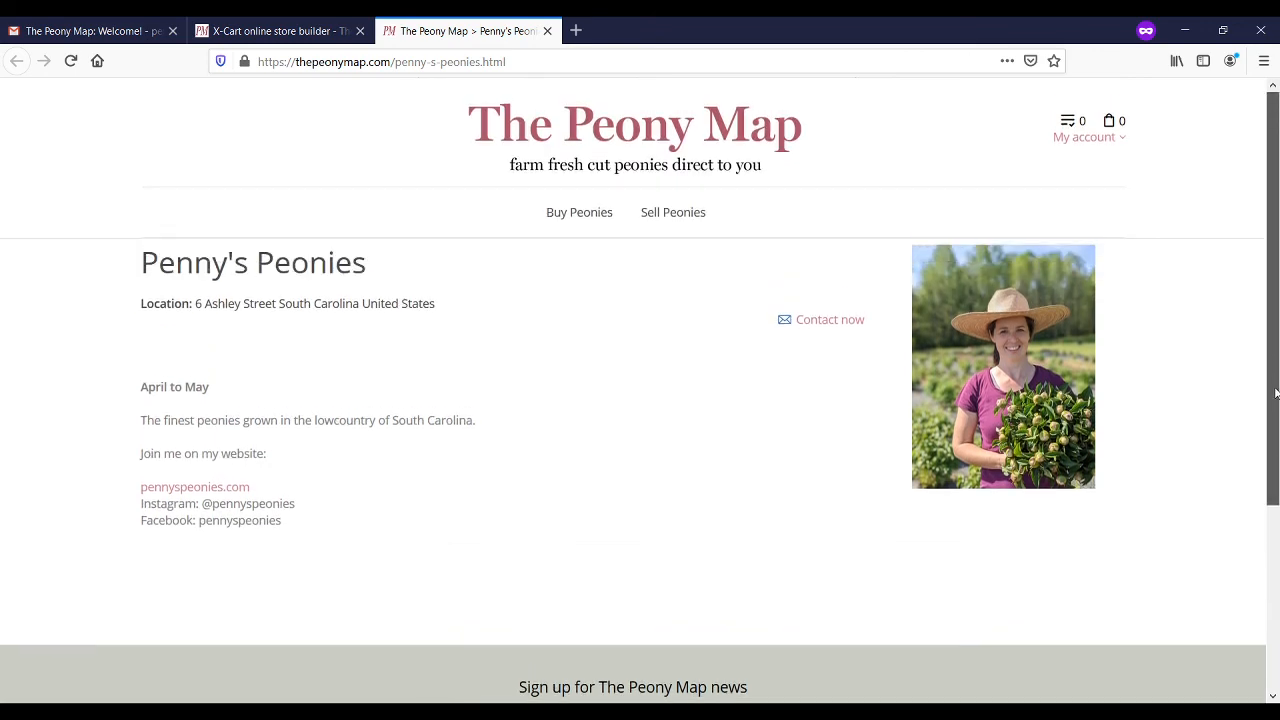